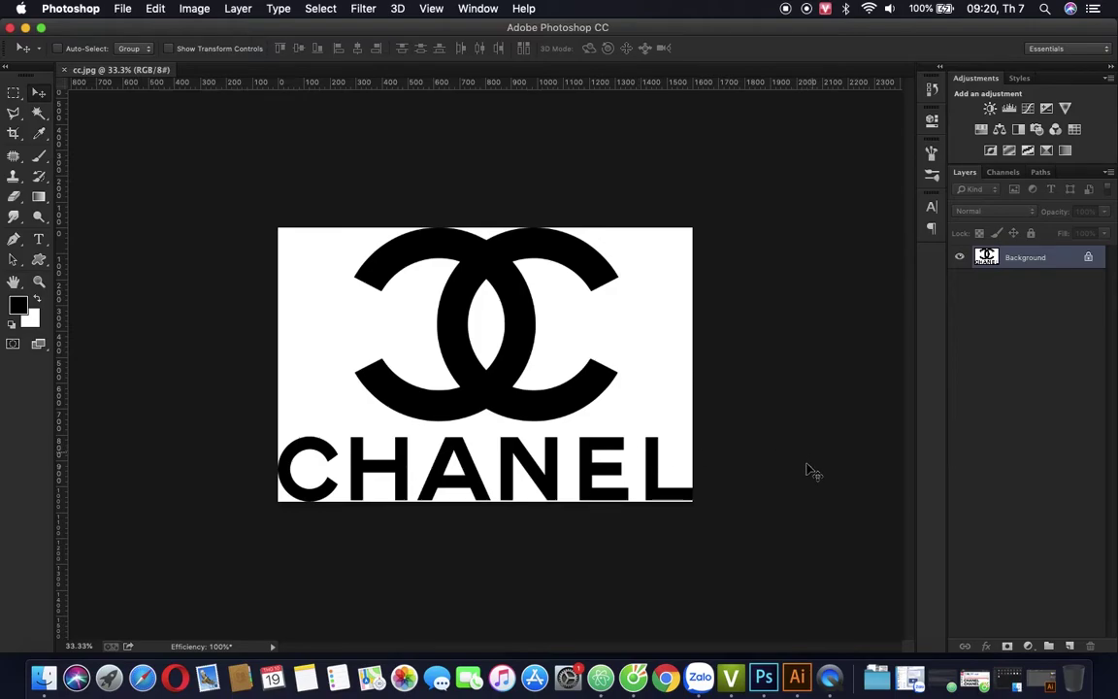
Zoom the Chanel reference logo in Photoshop to 50%, then return to the Move tool
key(z)
click(486, 460)
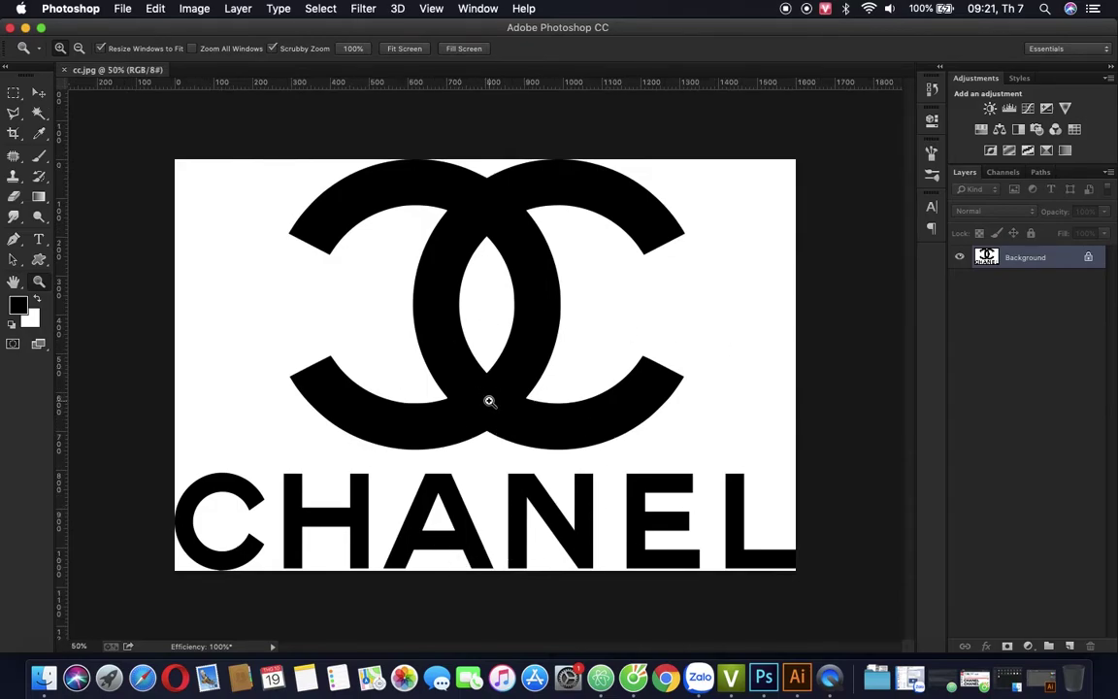
key(v)
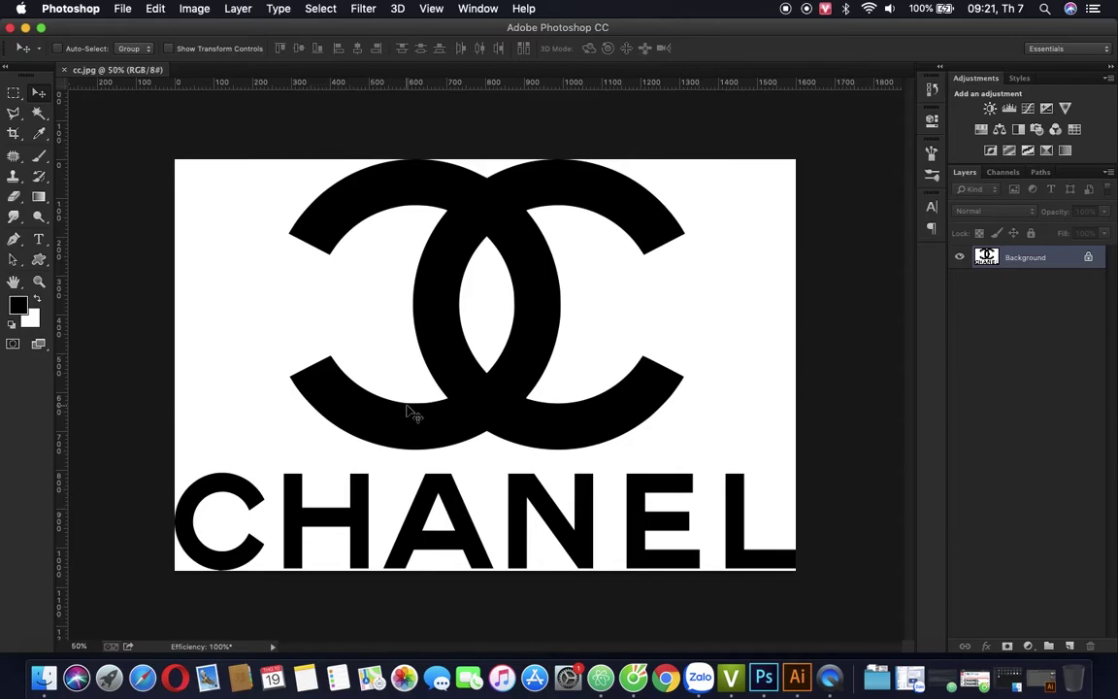
click(644, 645)
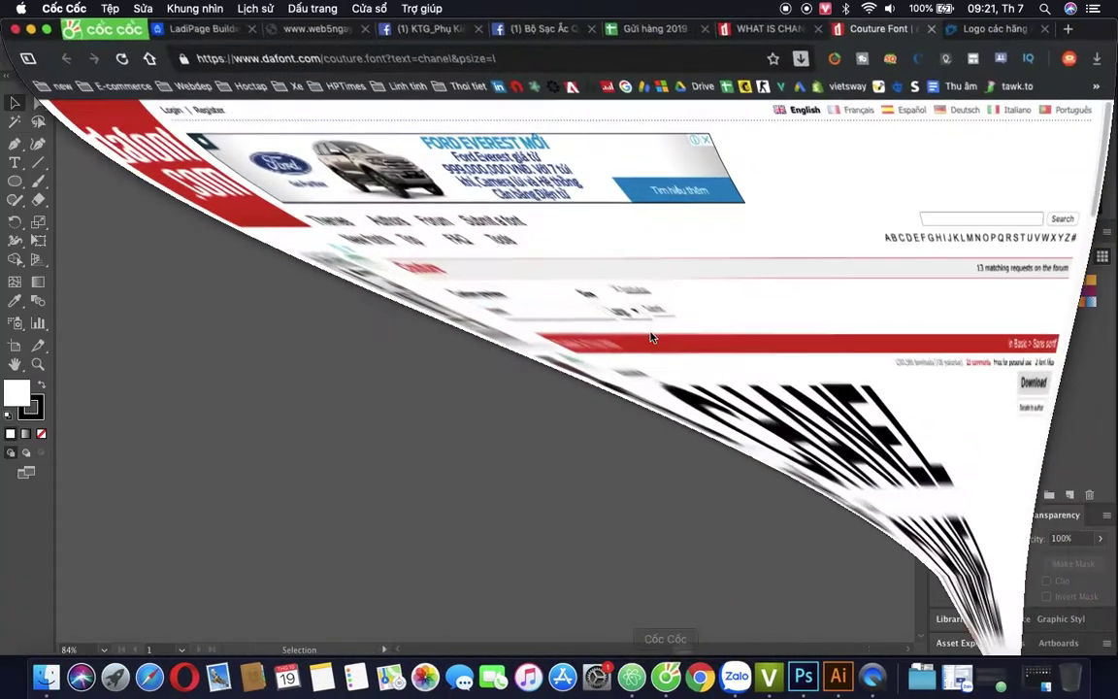
click(745, 37)
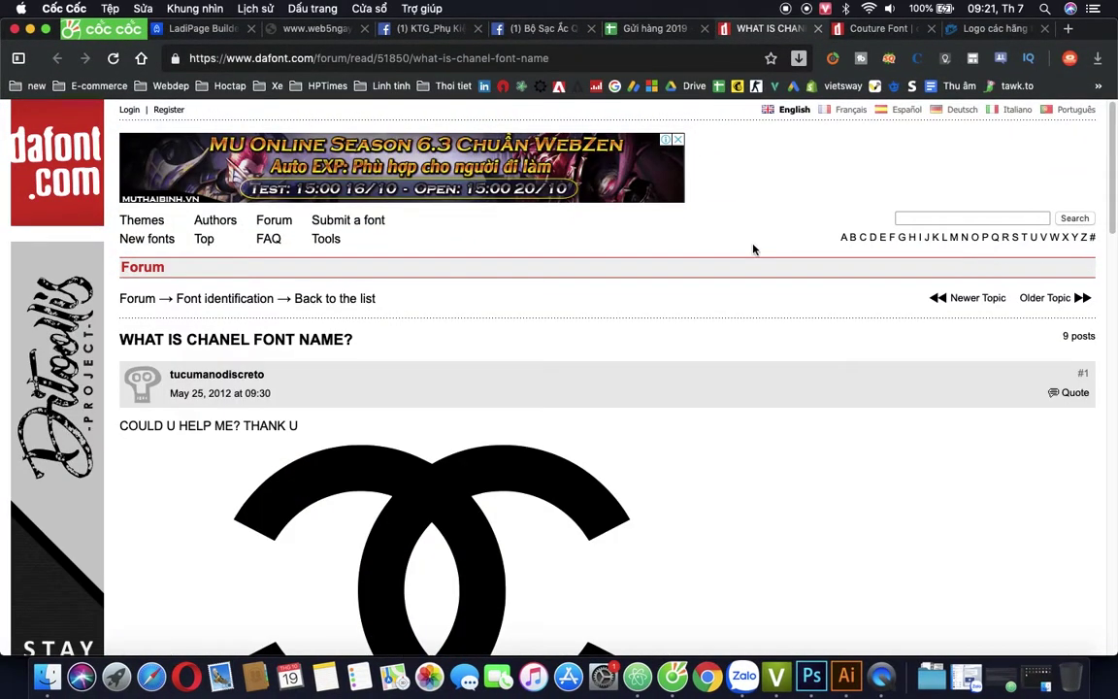
drag(176, 340, 367, 354)
click(406, 356)
drag(1113, 181, 1102, 270)
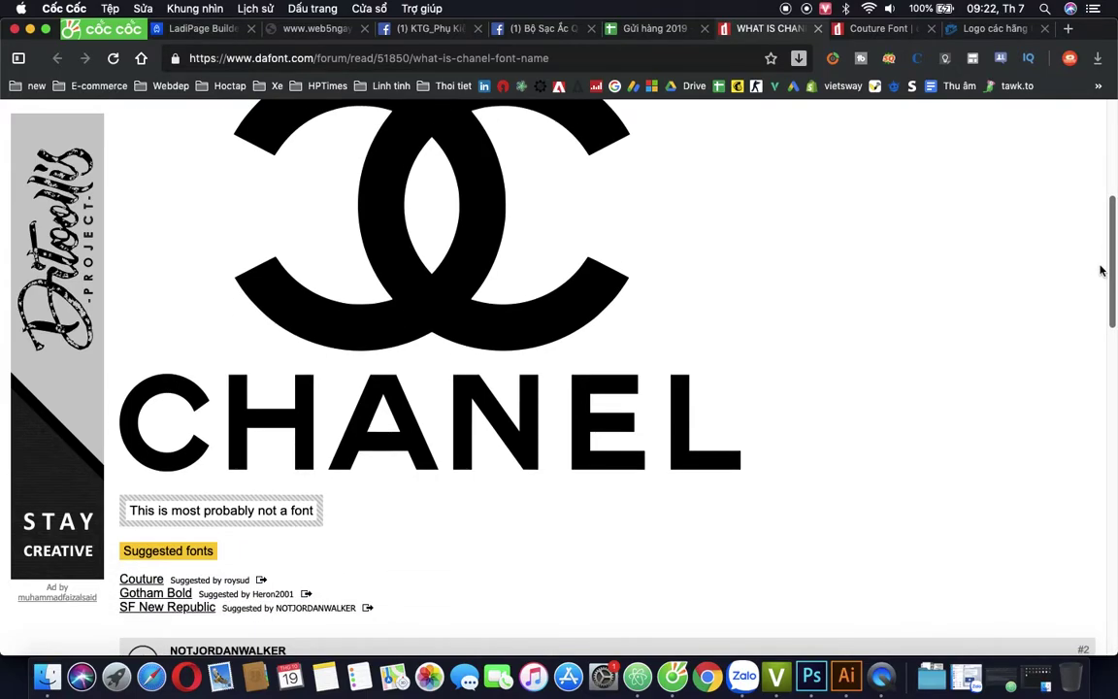
drag(1102, 270, 1091, 366)
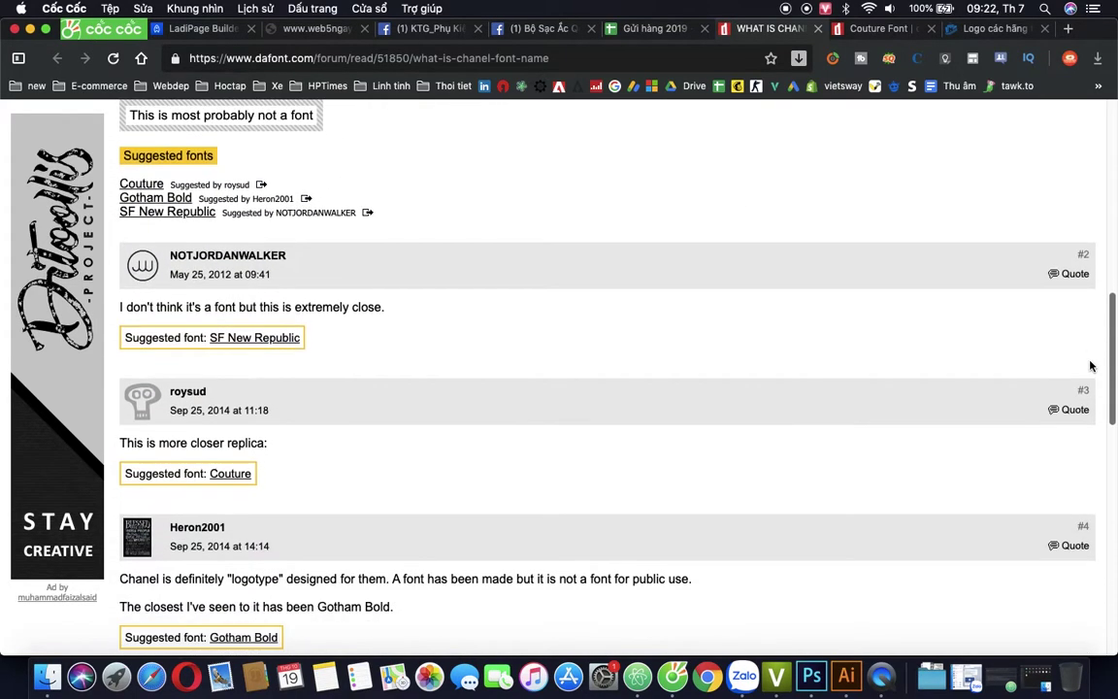
scroll(1092, 366, down, 1)
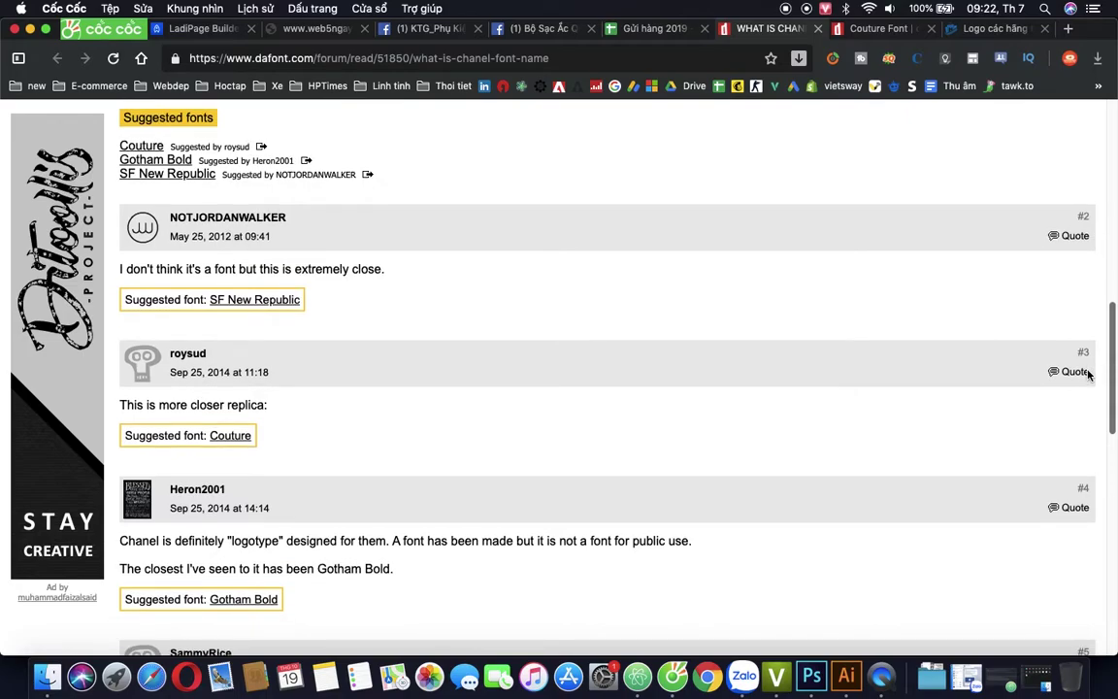
scroll(1087, 379, down, 2)
scroll(1088, 390, down, 1)
scroll(1088, 390, up, 15)
scroll(1077, 321, down, 5)
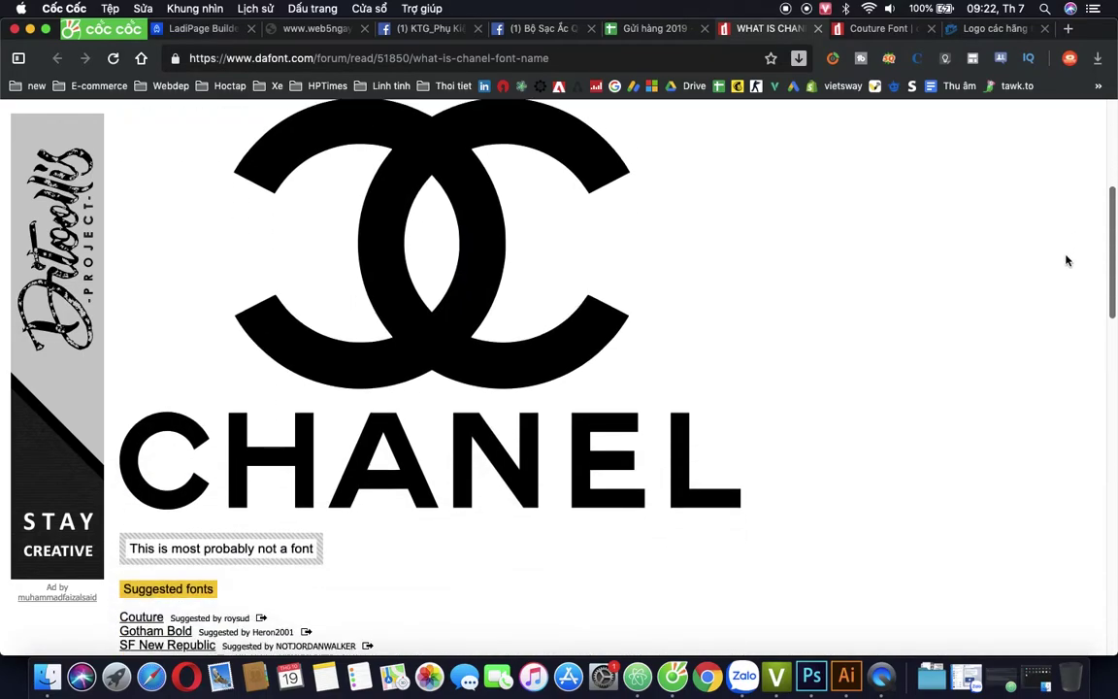
click(869, 28)
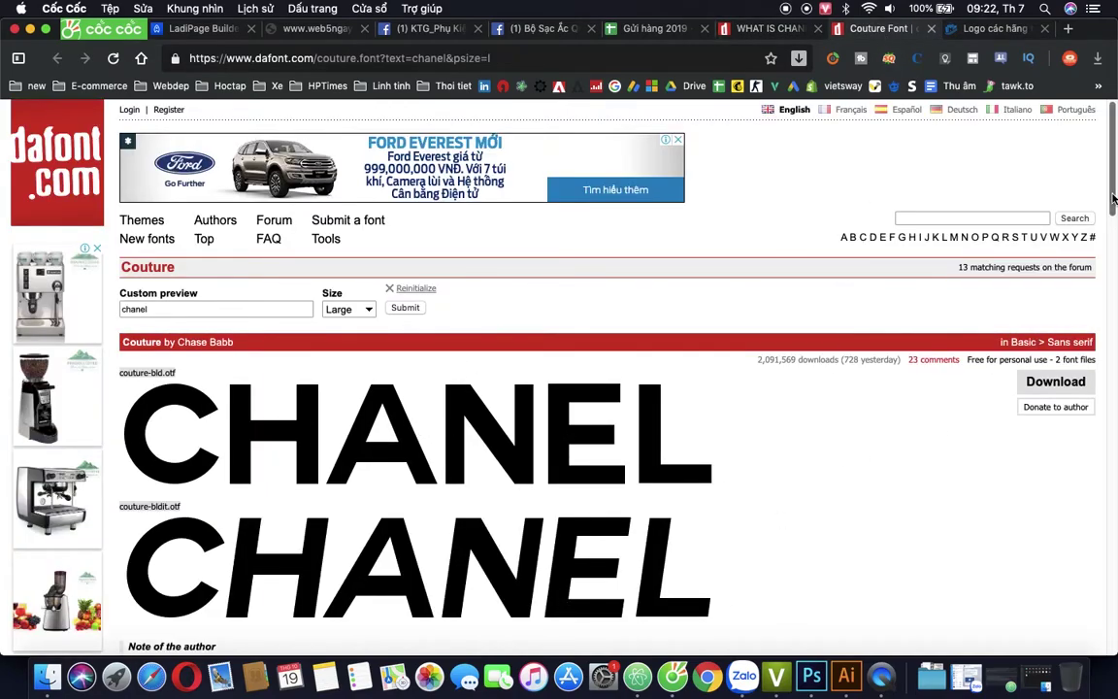
Extract couture.zip from the Downloads stack and open the Downloads folder showing the couture folder
mouse_move(1114, 202)
mouse_down()
mouse_move(1112, 230)
mouse_move(1093, 224)
mouse_up()
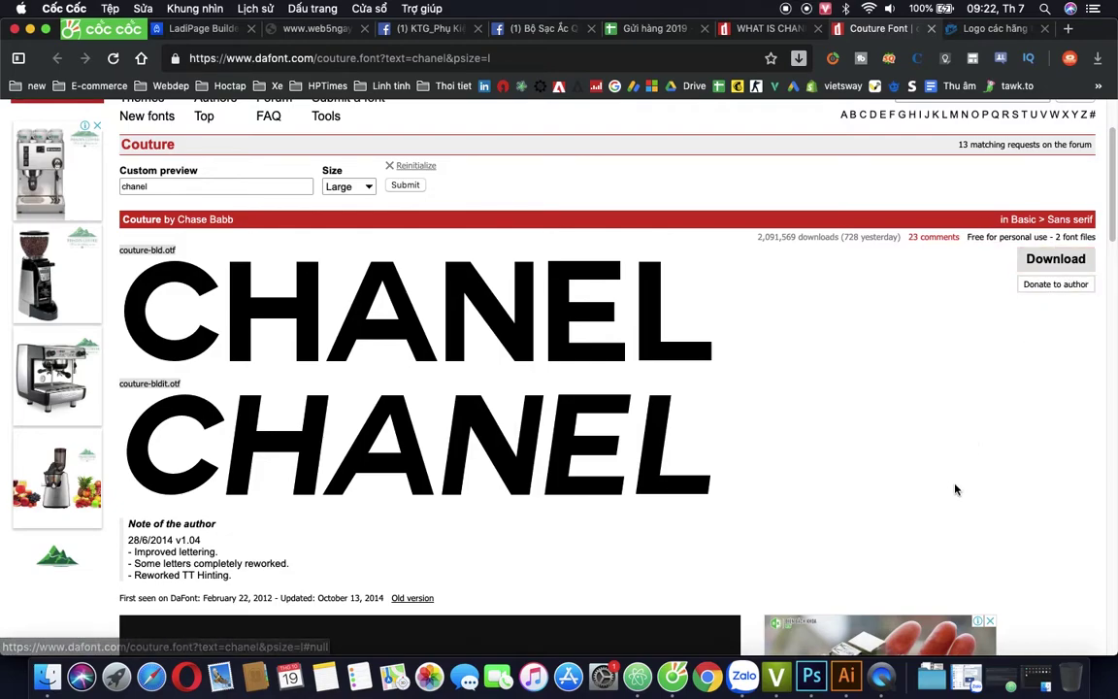
click(930, 693)
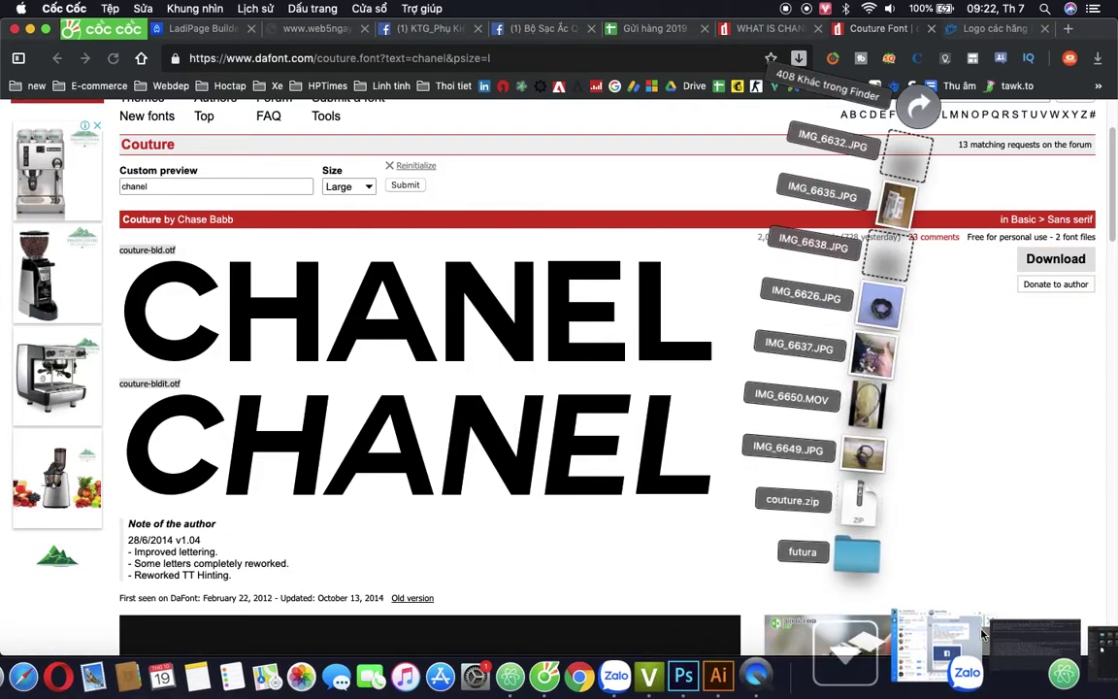
click(977, 512)
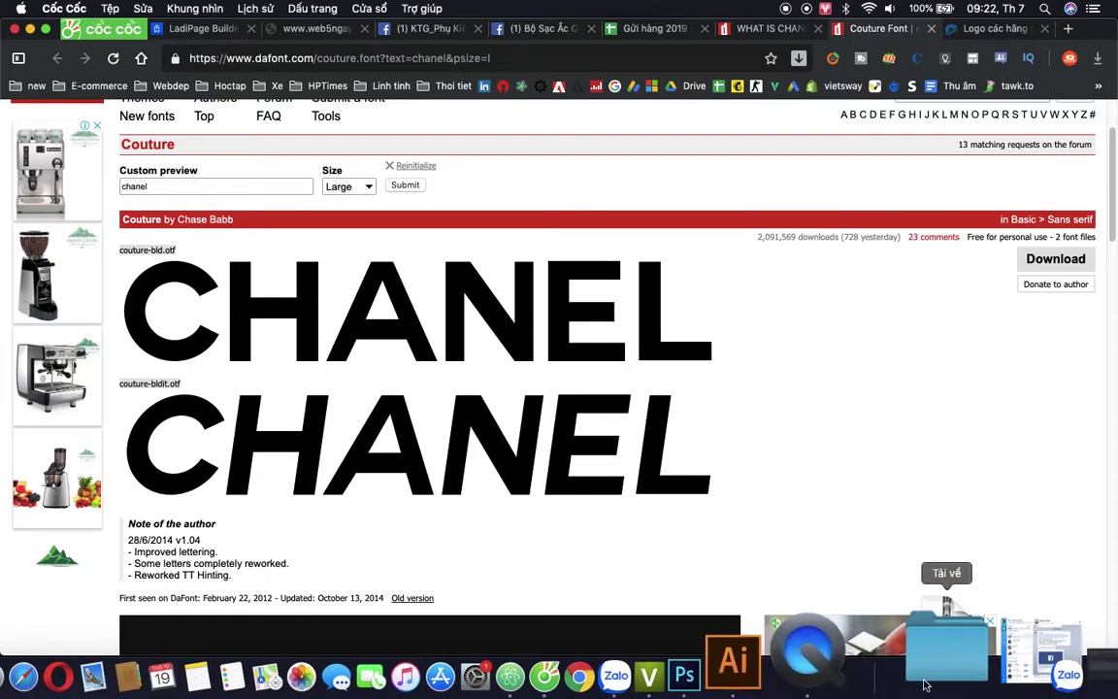
click(937, 642)
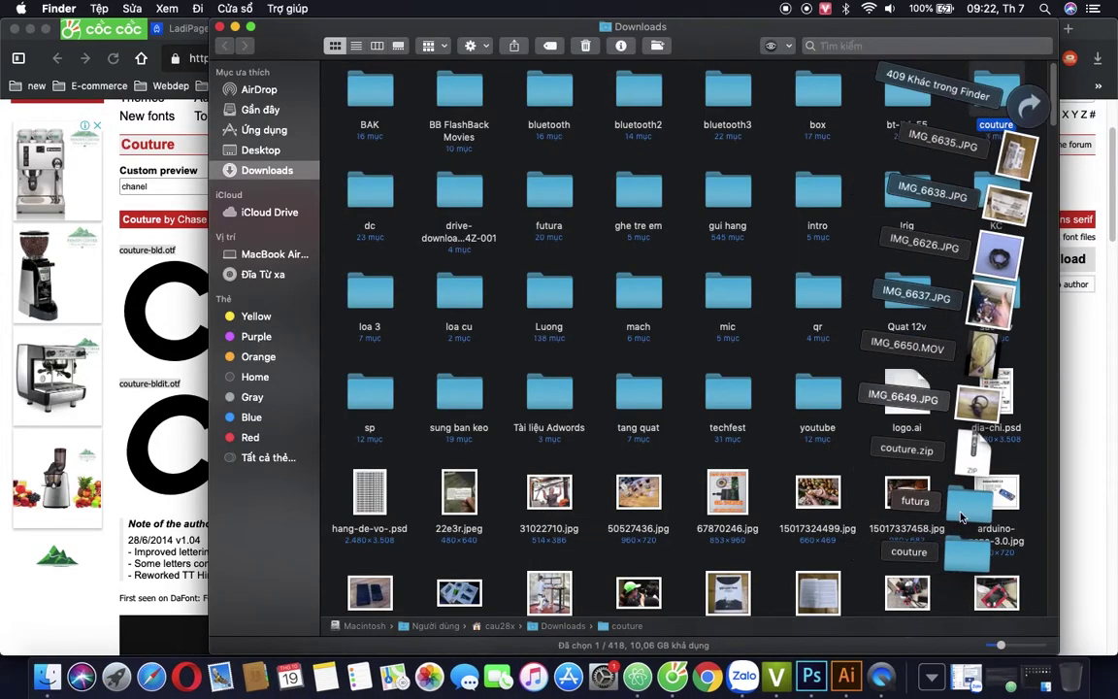
Open the couture folder and Quick Look both fonts, couture-bld.otf and couture-bldit.otf
click(966, 552)
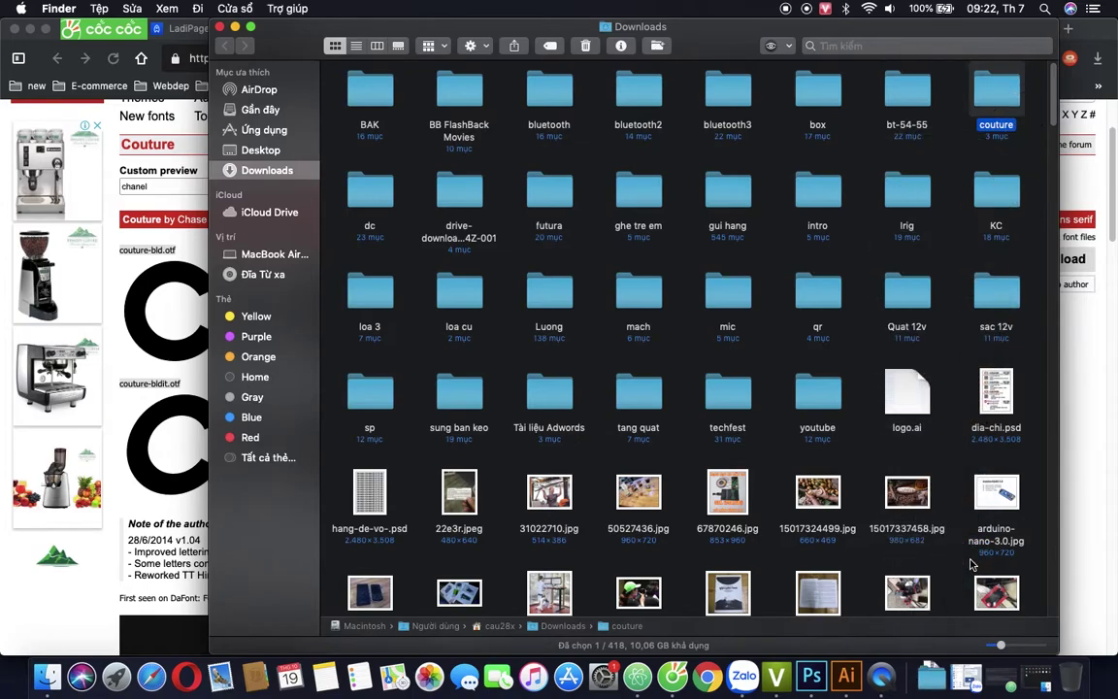
click(221, 27)
click(436, 204)
key(space)
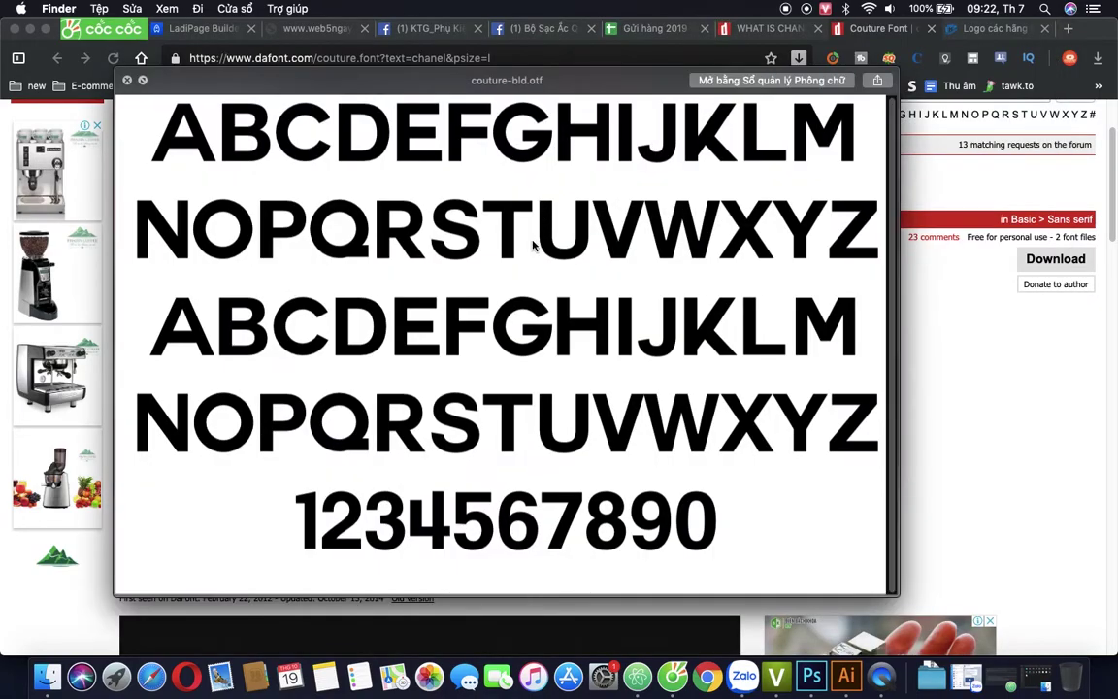
key(Down)
key(Up)
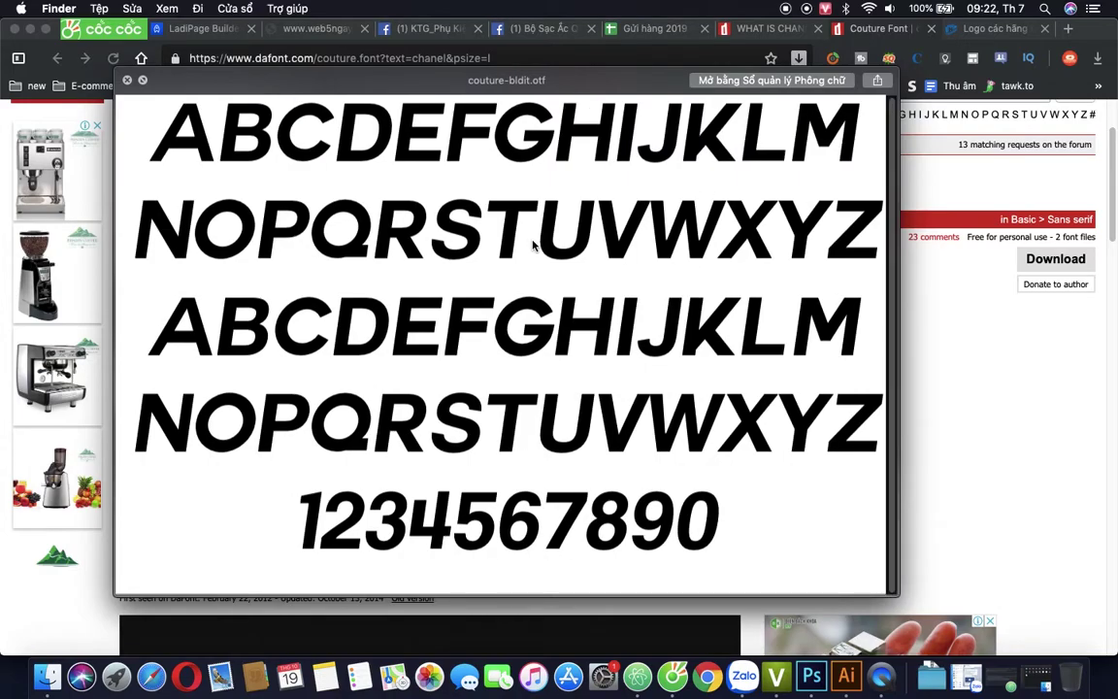
key(space)
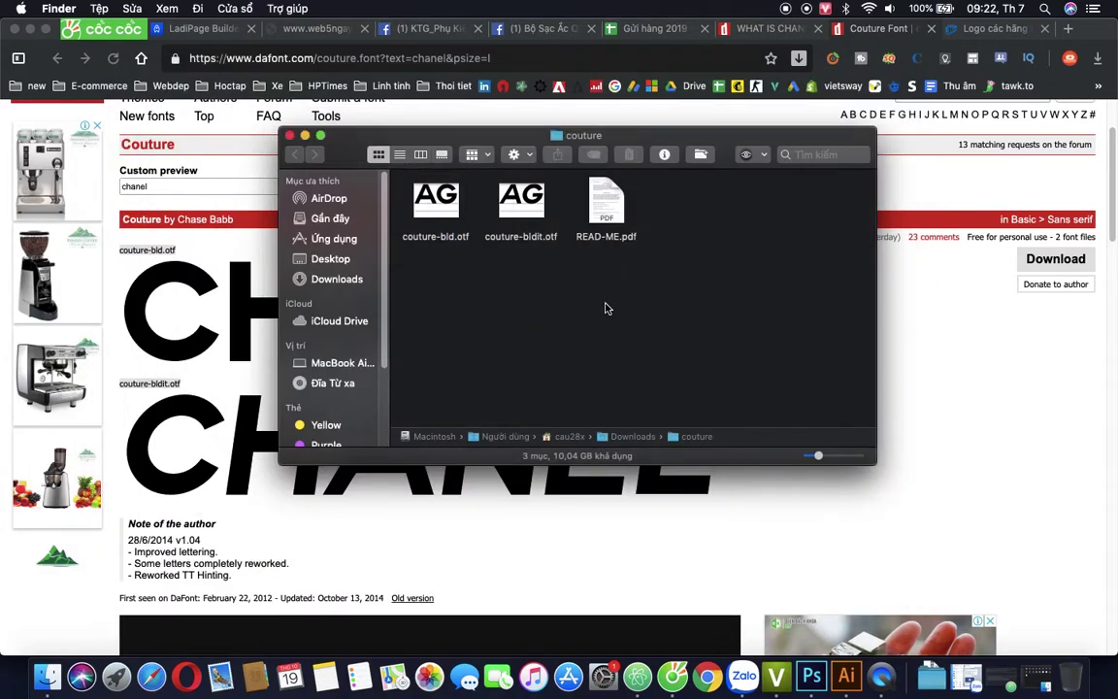
click(117, 677)
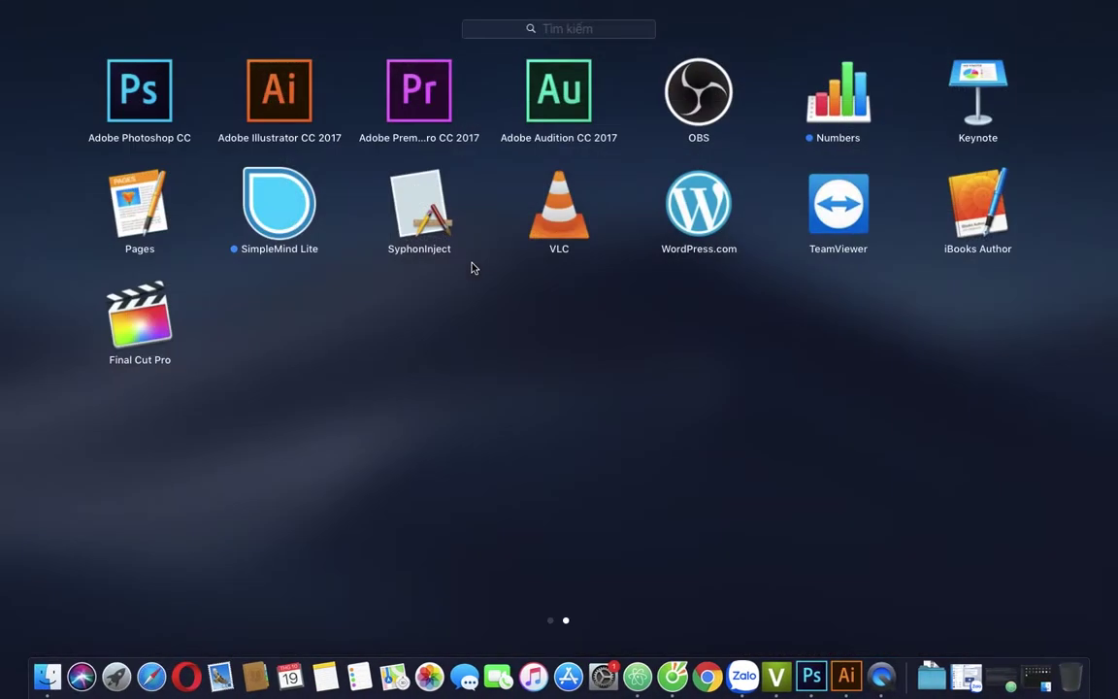
Launch Font Book from Launchpad's Other folder, cancel adding a font, and return to the couture folder
scroll(559, 348, left, 3)
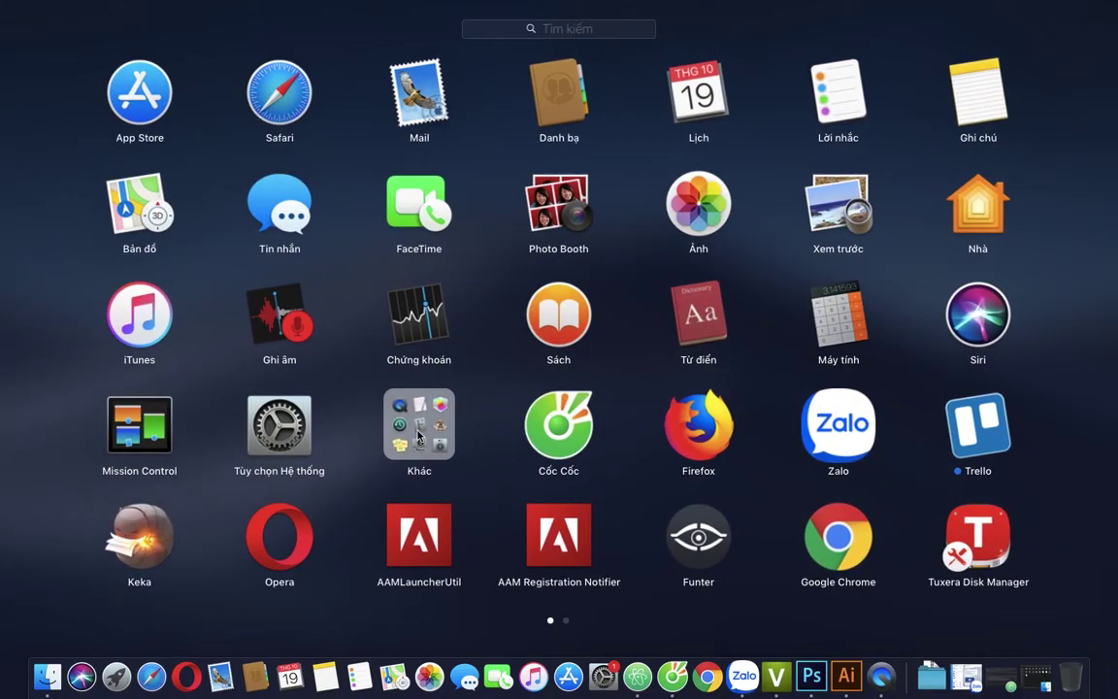
click(417, 427)
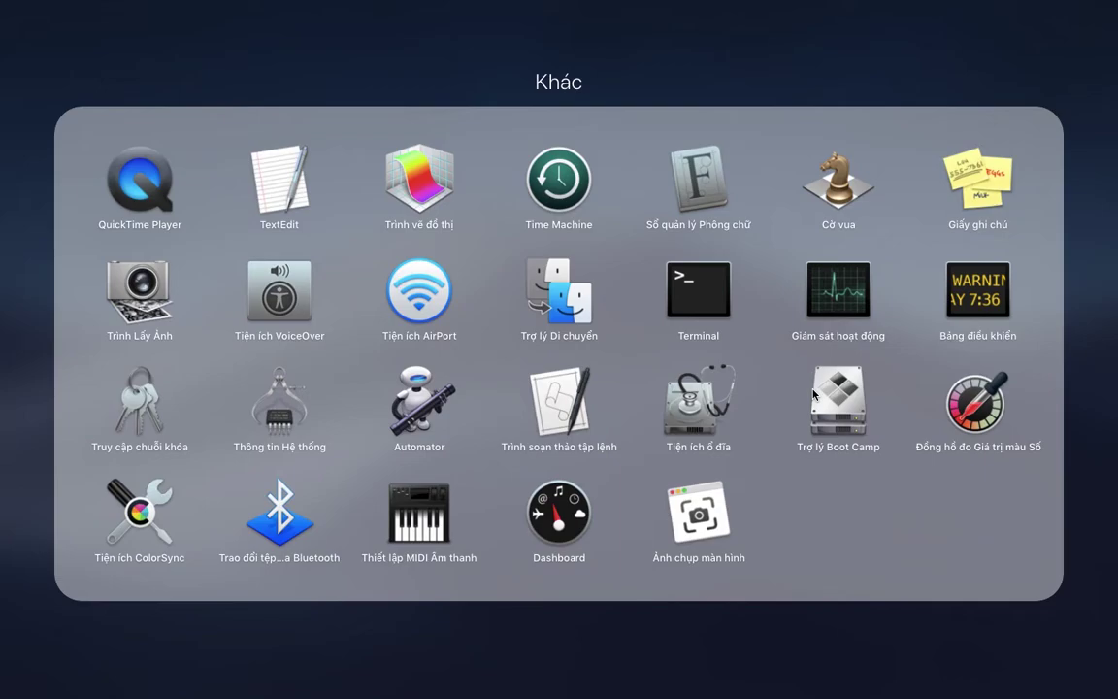
click(713, 206)
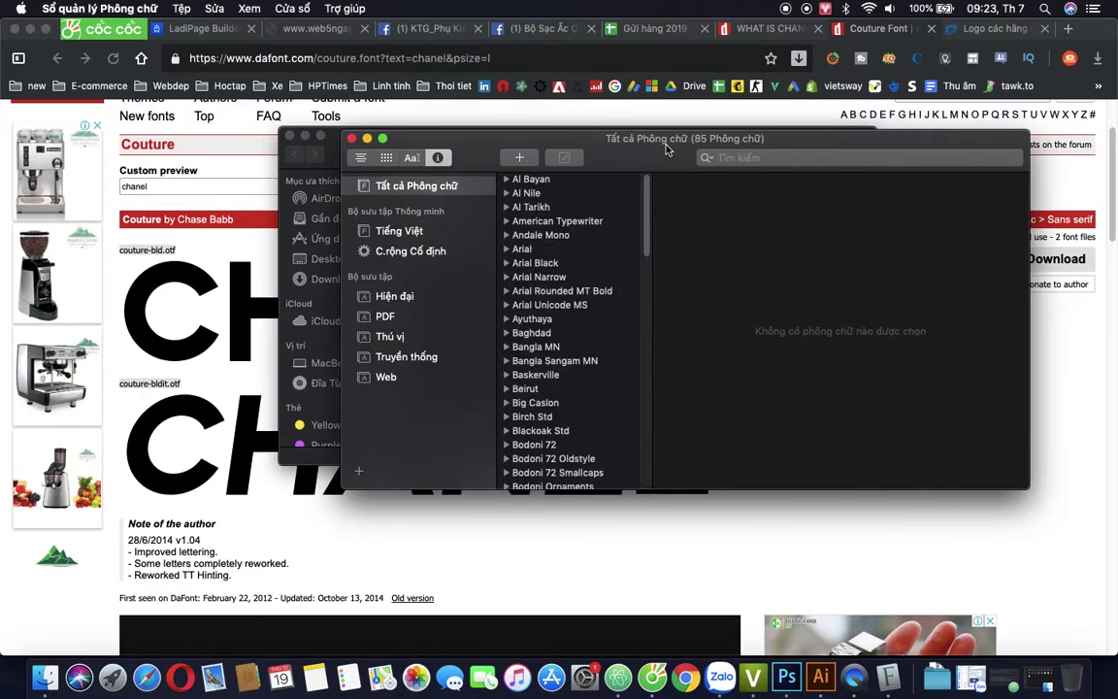
drag(666, 149, 666, 237)
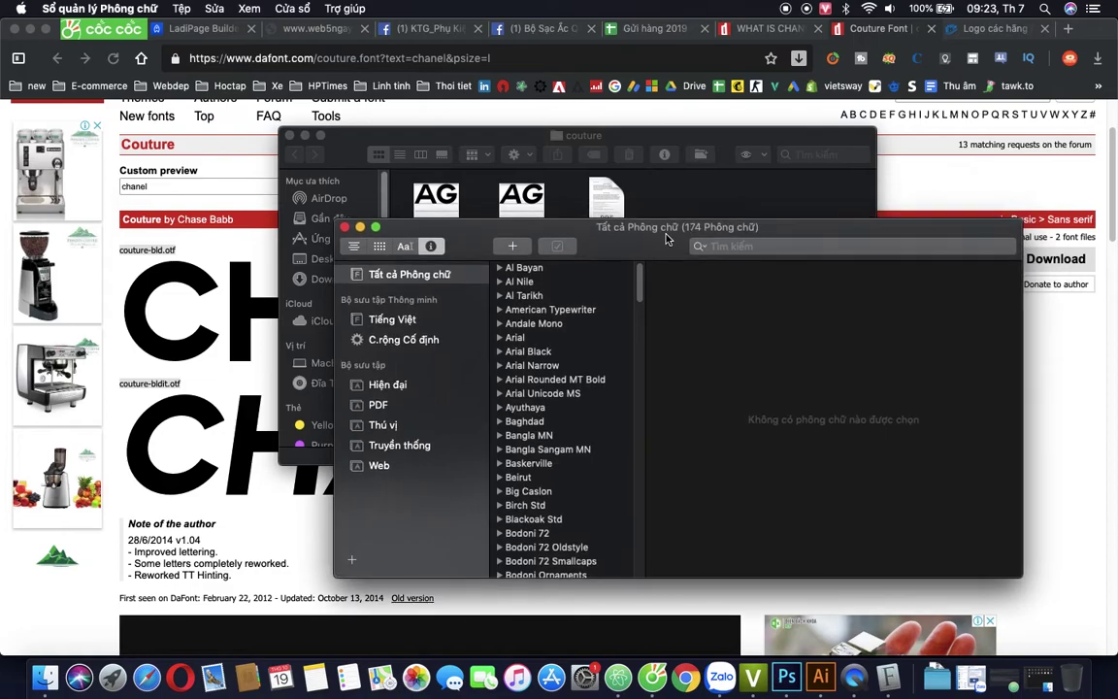
click(512, 247)
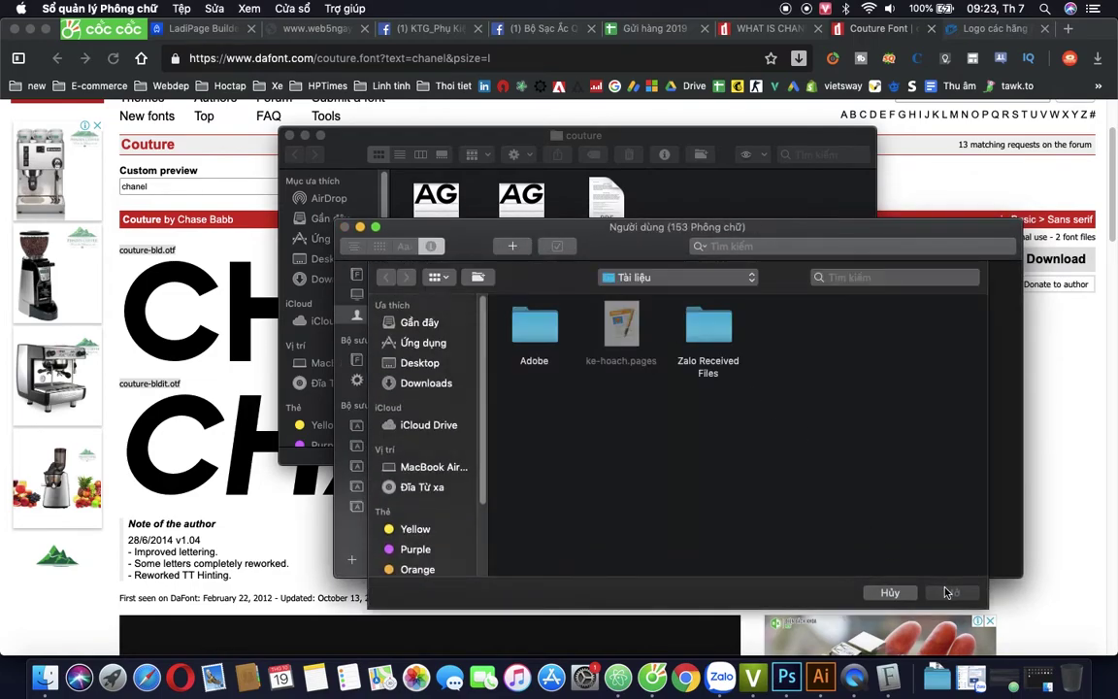
click(891, 592)
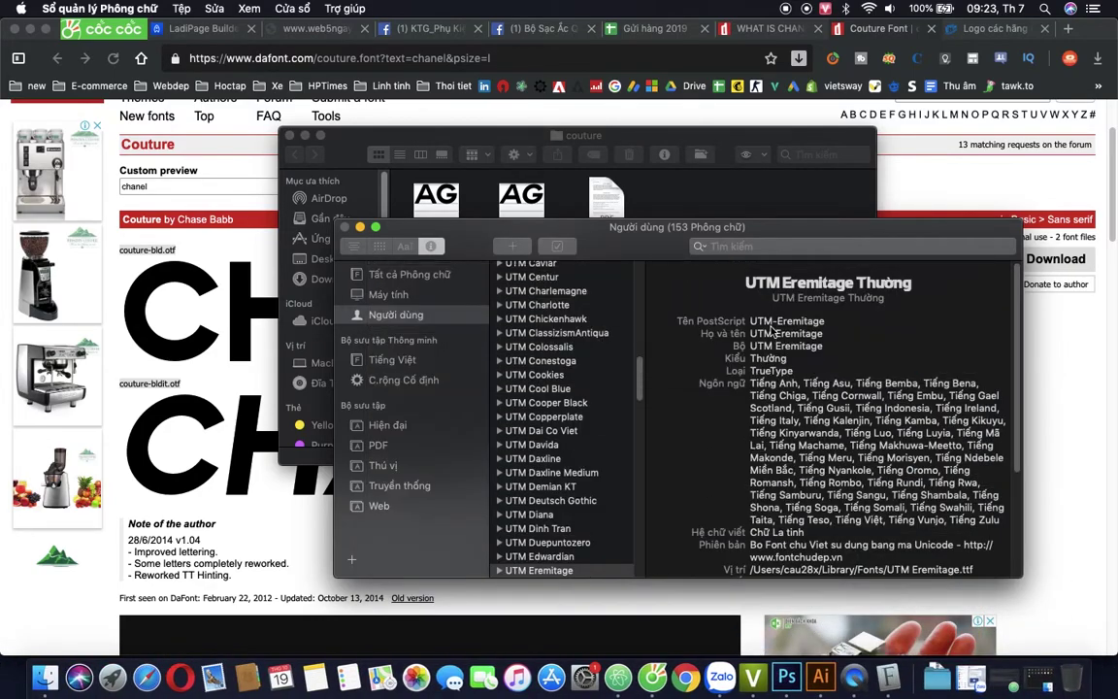
click(576, 136)
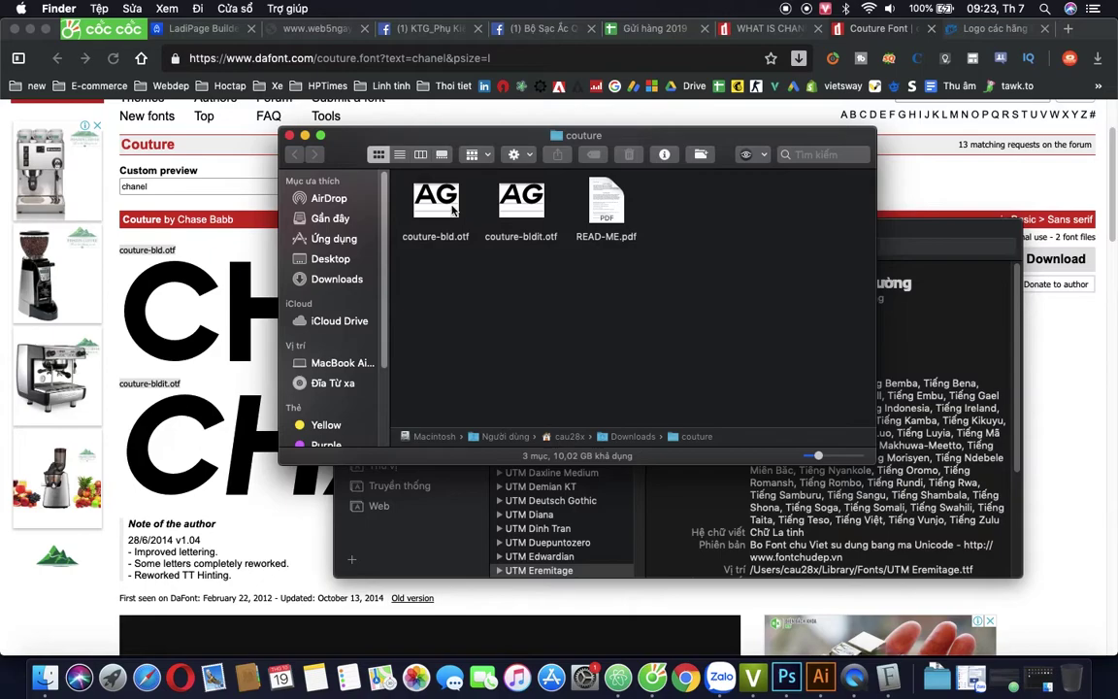
Install the Couture Bold font from couture-bld.otf
click(443, 204)
double_click(443, 204)
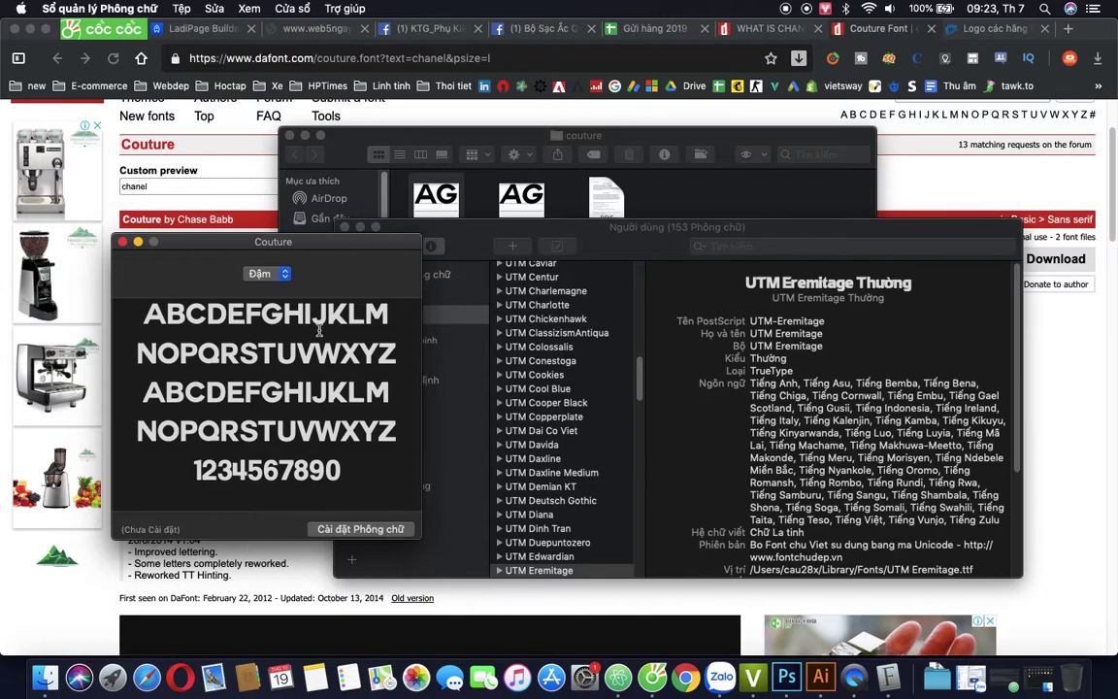
click(267, 274)
click(267, 274)
click(393, 525)
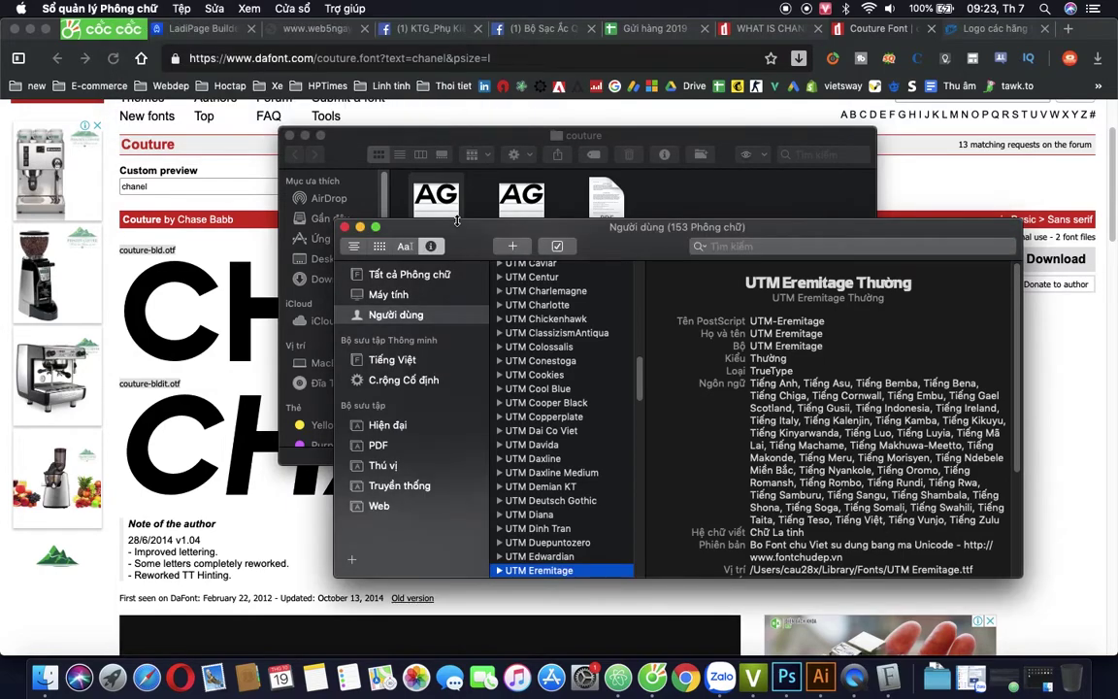
Install the Couture Bold Italic font from couture-bldit.otf
click(528, 199)
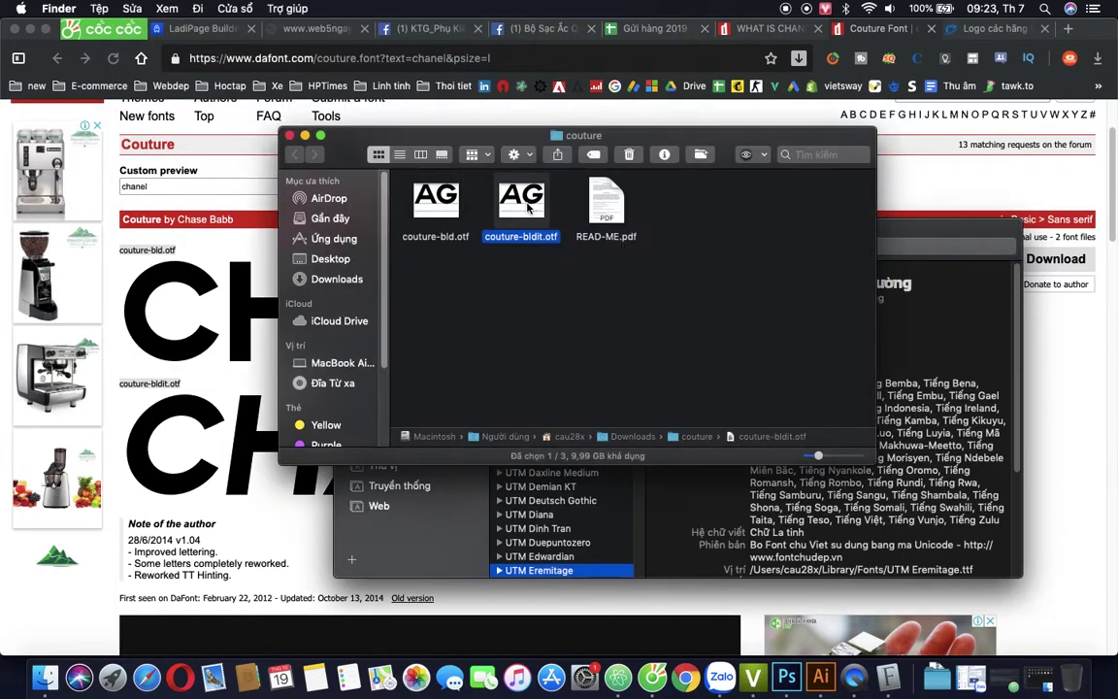
double_click(521, 202)
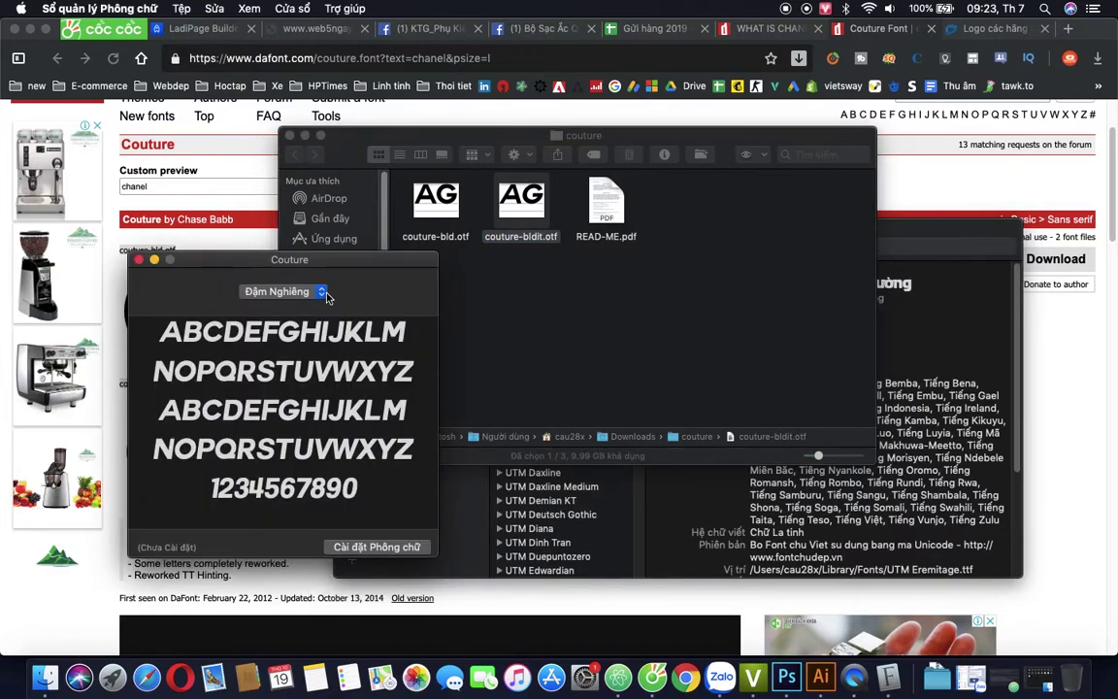
click(376, 546)
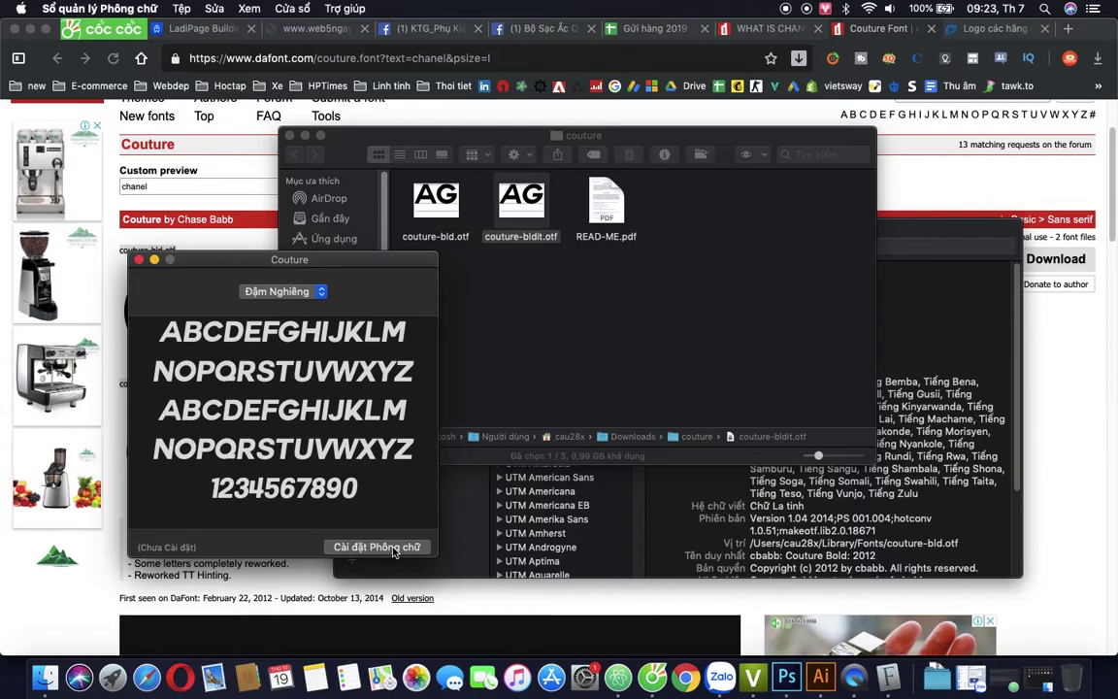
click(393, 547)
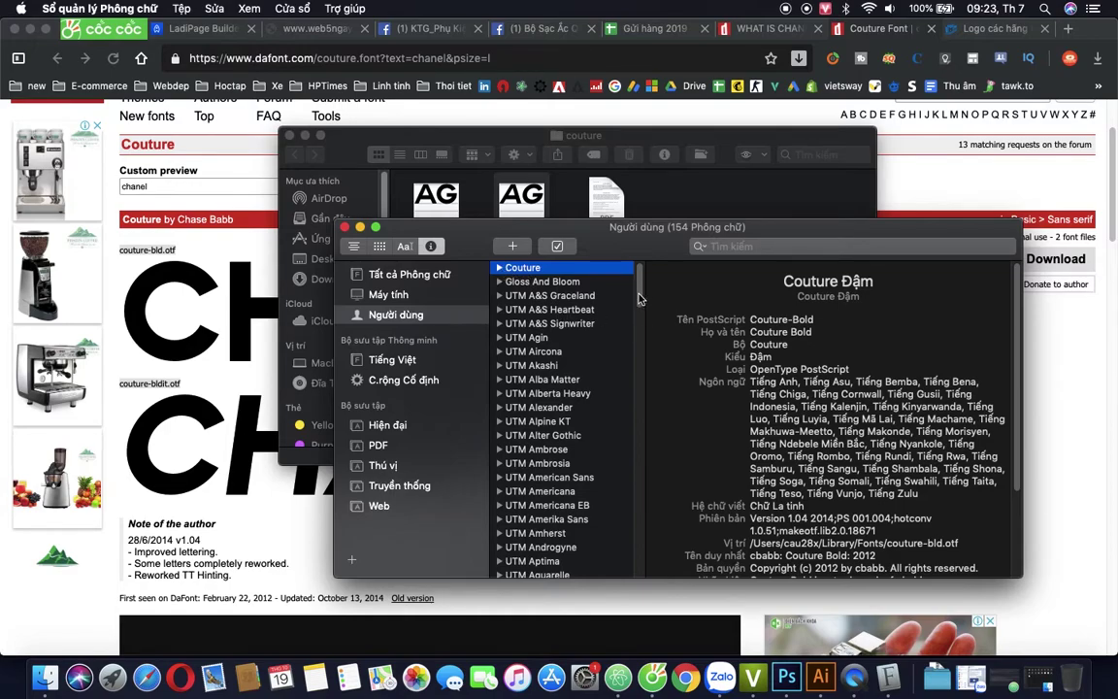
Check the Couture Bold and Bold Italic styles in Font Book, then switch to Illustrator
double_click(575, 266)
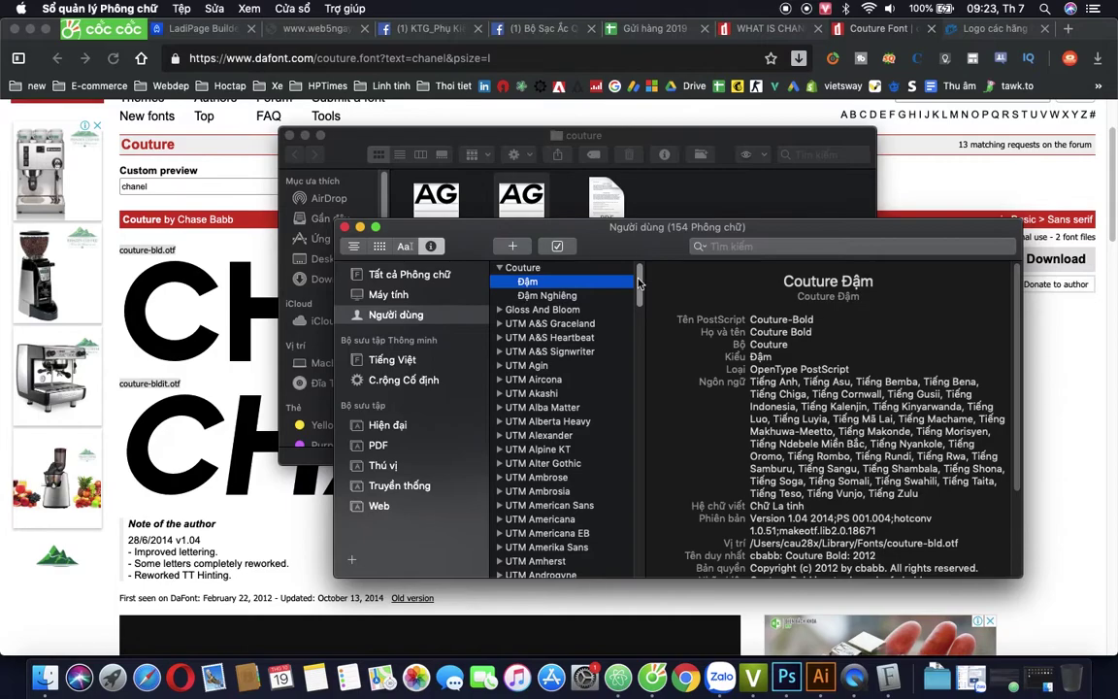
click(549, 297)
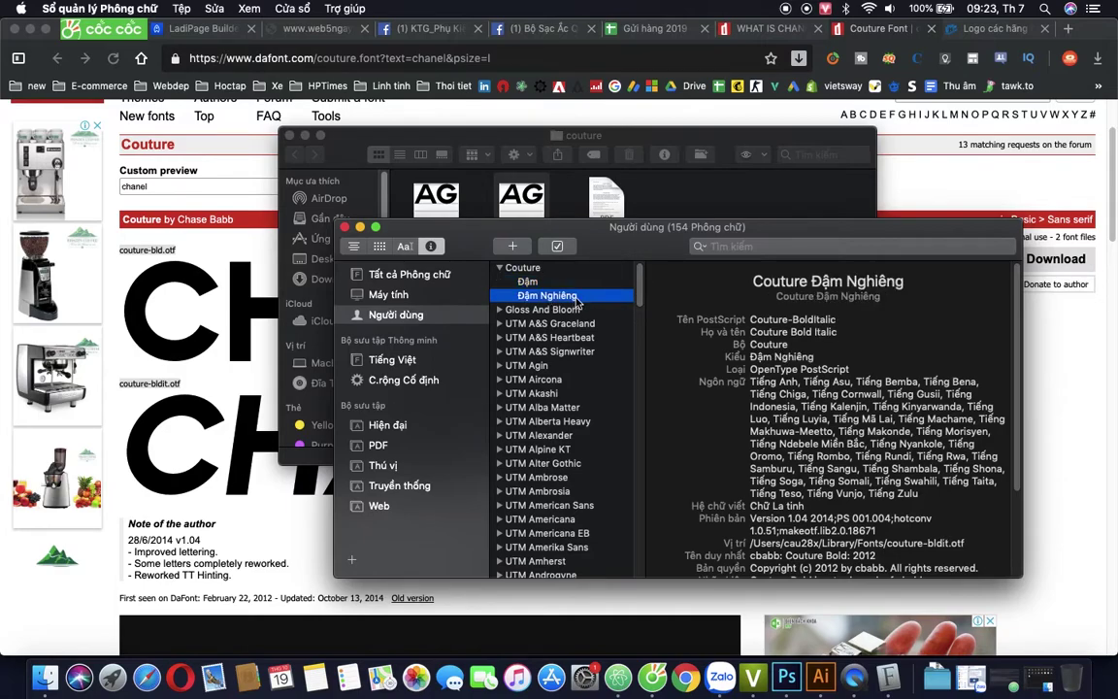
click(531, 282)
click(537, 294)
click(534, 295)
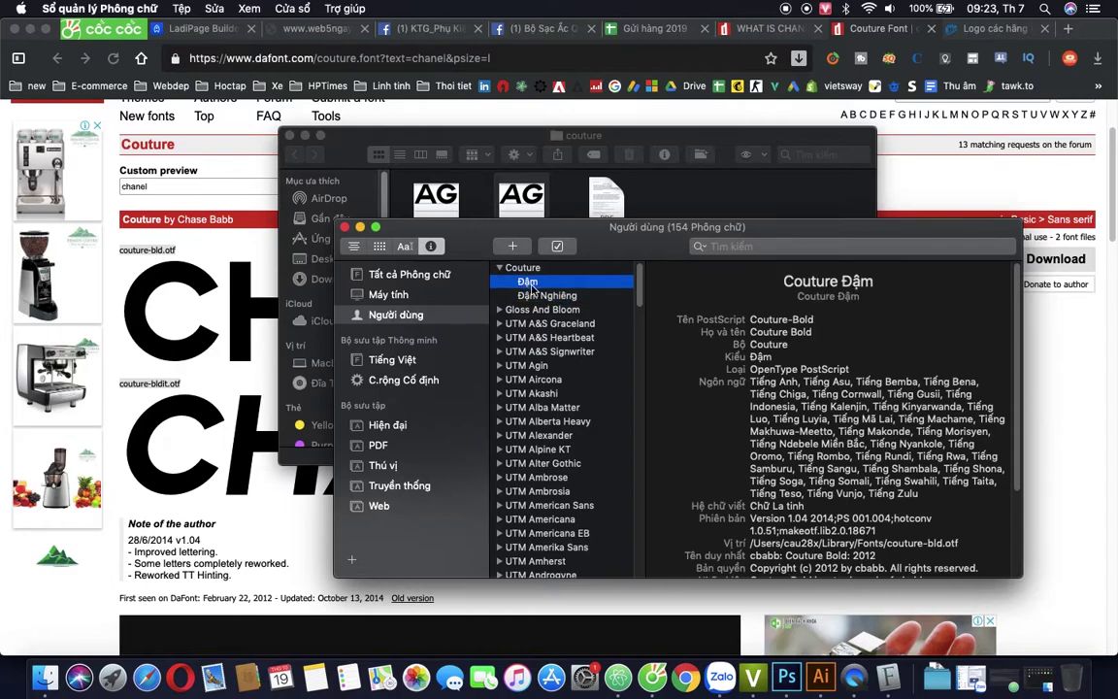
click(534, 295)
click(837, 626)
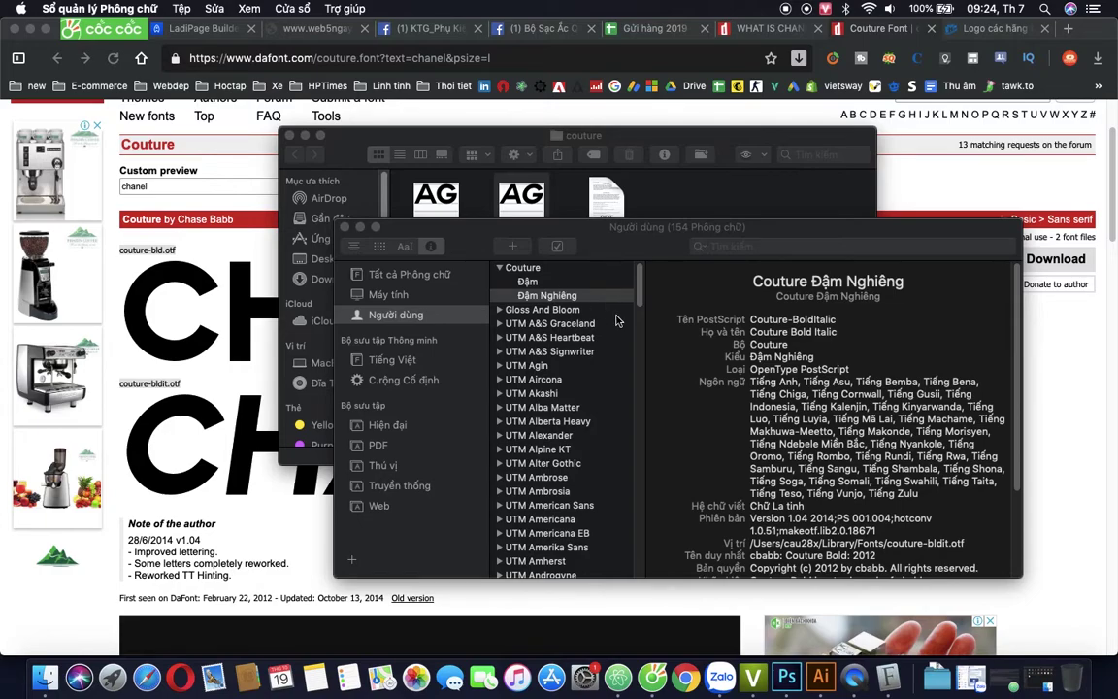
click(817, 656)
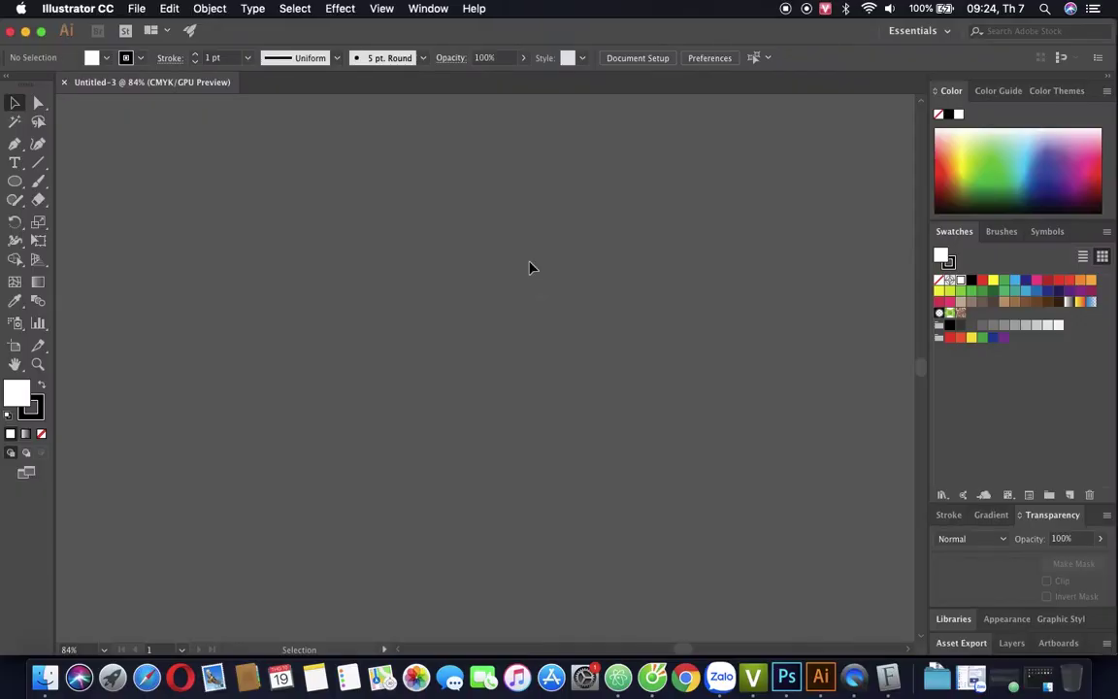
Add a text object on the artboard reading 'Chanel'
key(t)
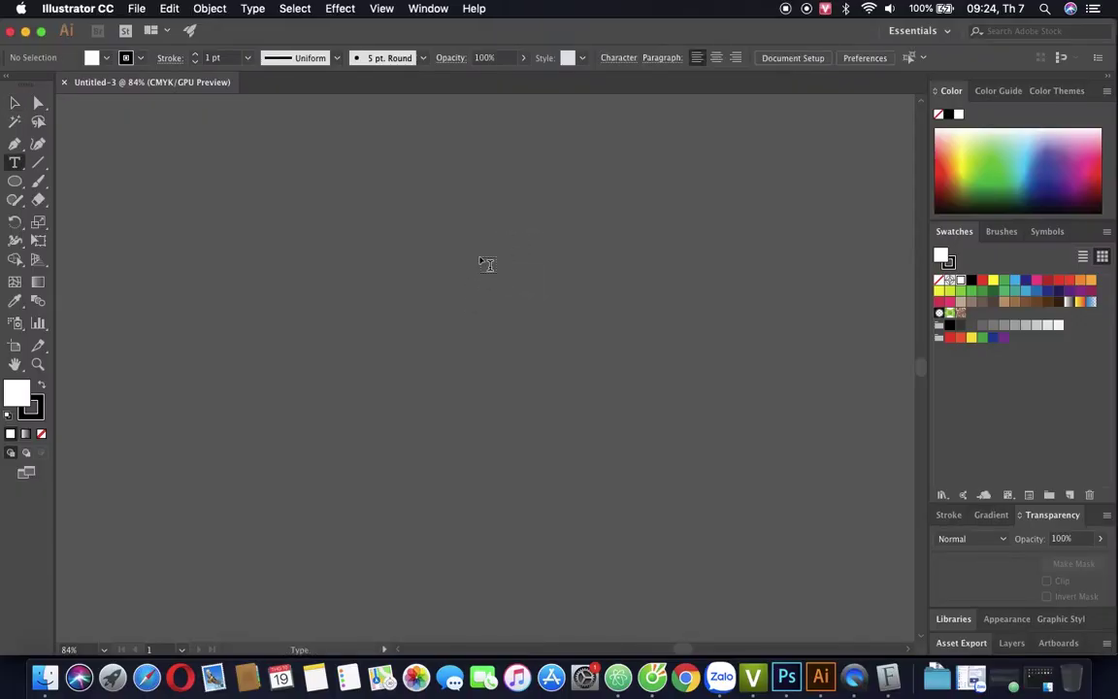
click(392, 324)
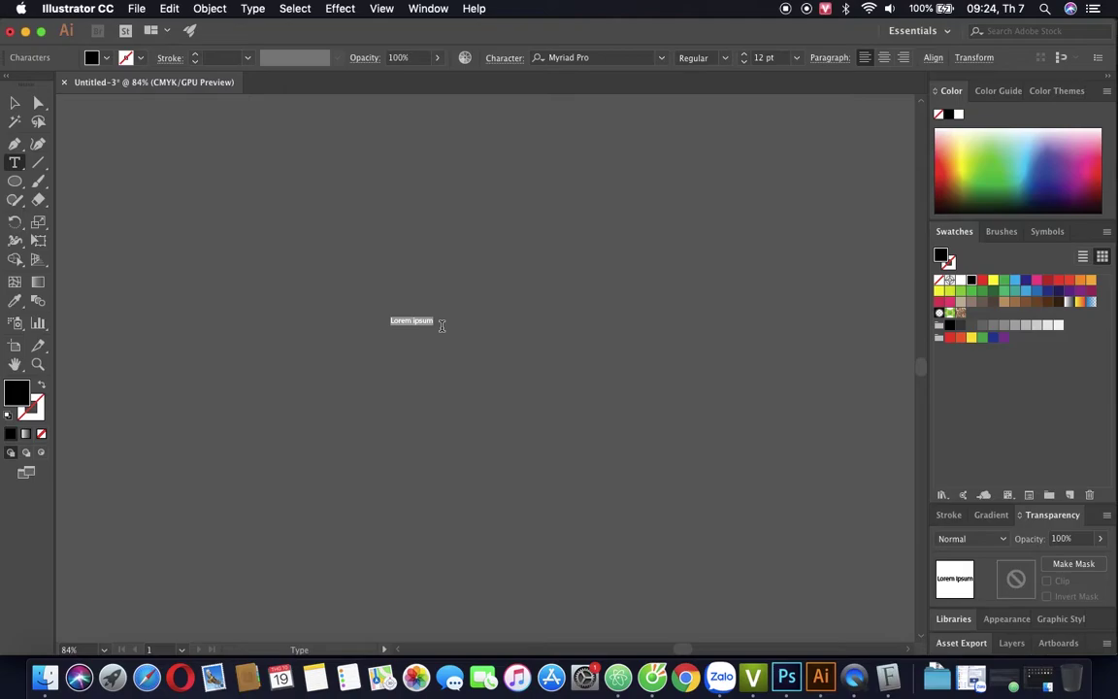
text(c)
text(r)
key(BackSpace)
text(el)
Set the Chanel text to 300 pt and drag it to the middle of the artboard
key(super+a)
click(765, 57)
text(3)
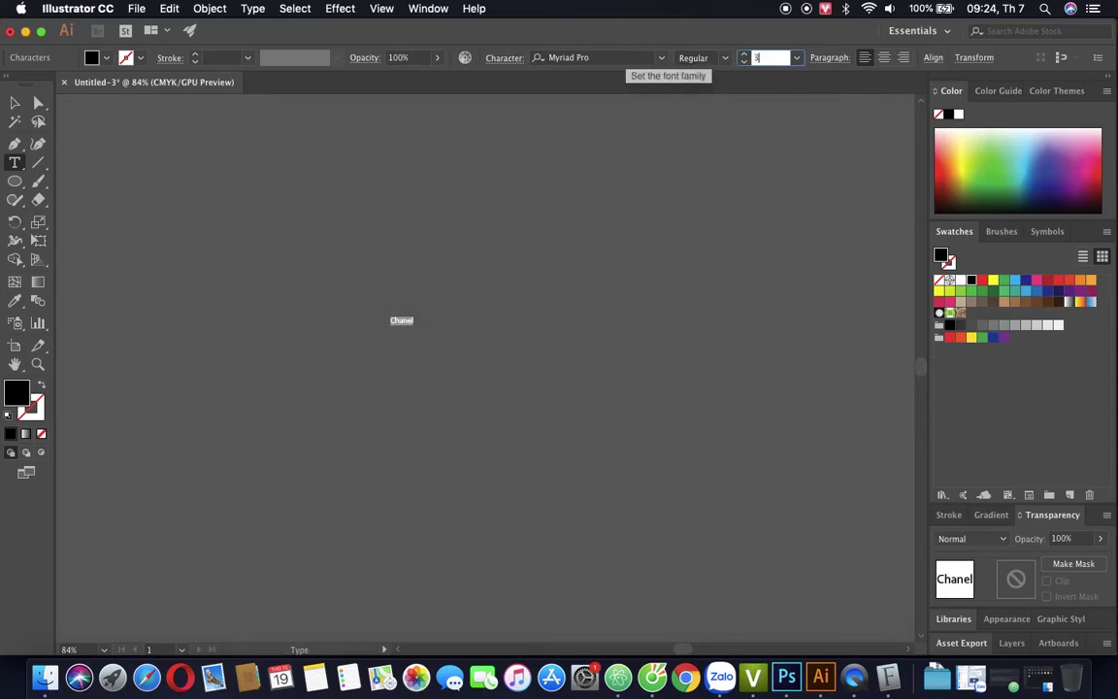
key(Return)
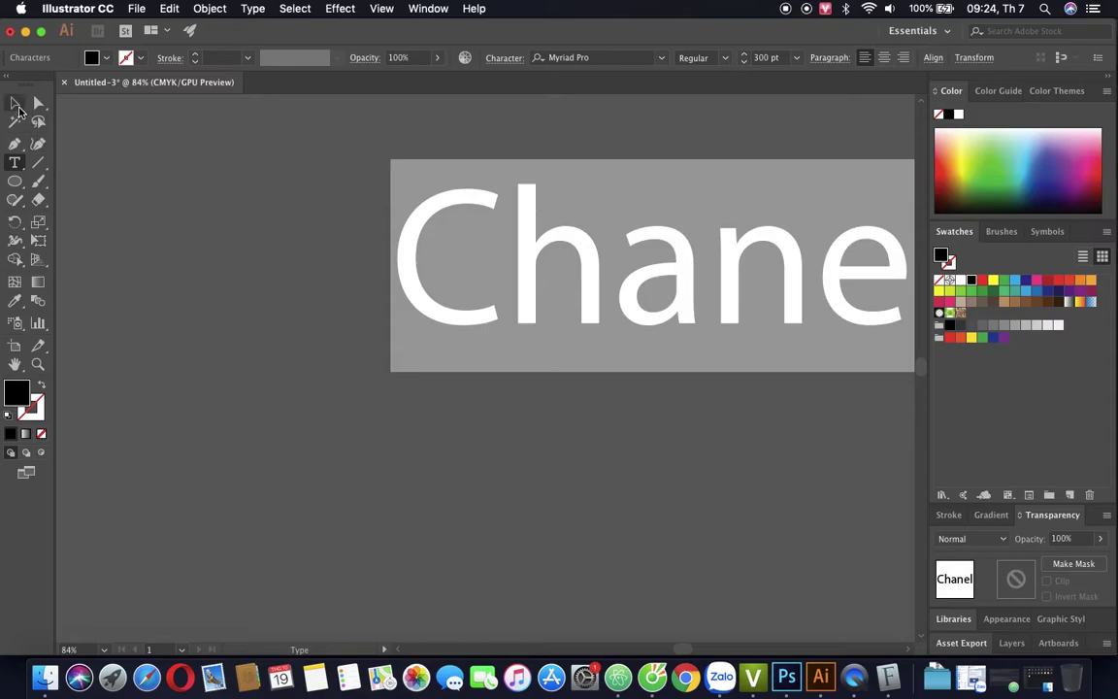
click(15, 102)
drag(710, 307, 498, 375)
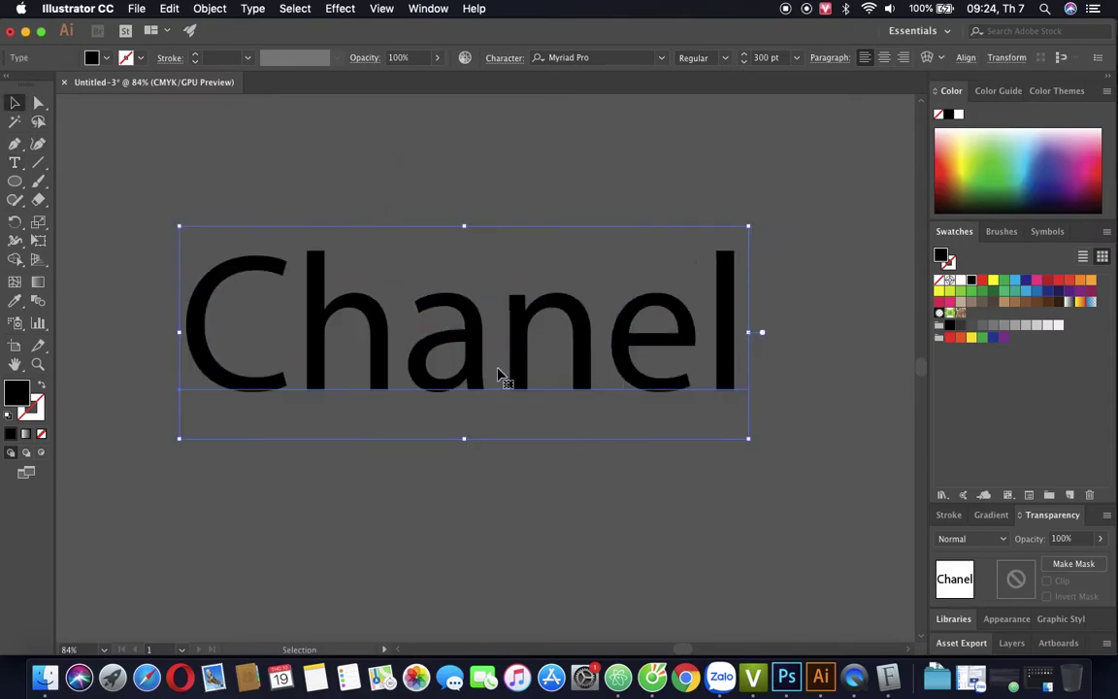
double_click(498, 376)
key(super+a)
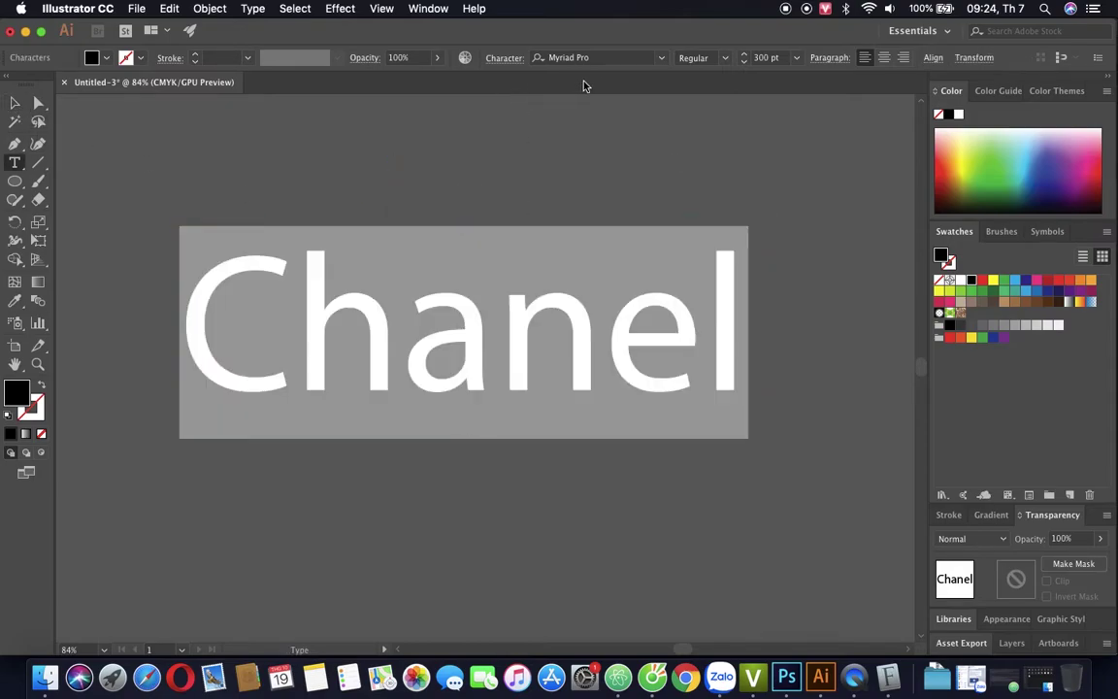
Search the font list for Couture and apply Couture Bold to the Chanel text
click(661, 58)
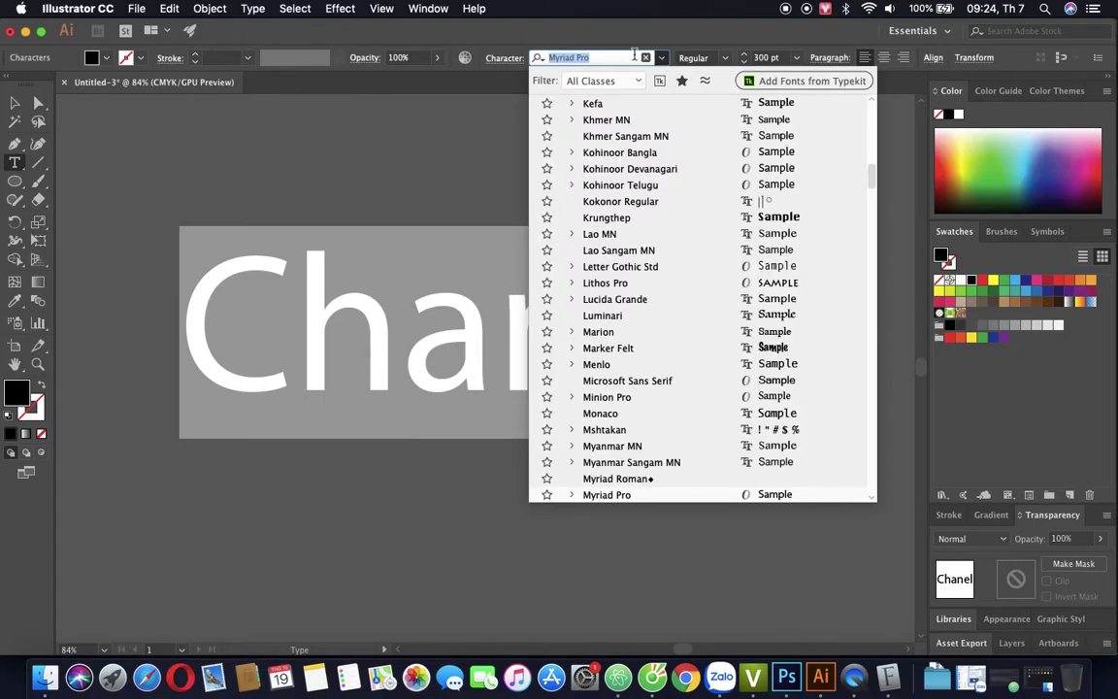
key(Escape)
click(625, 58)
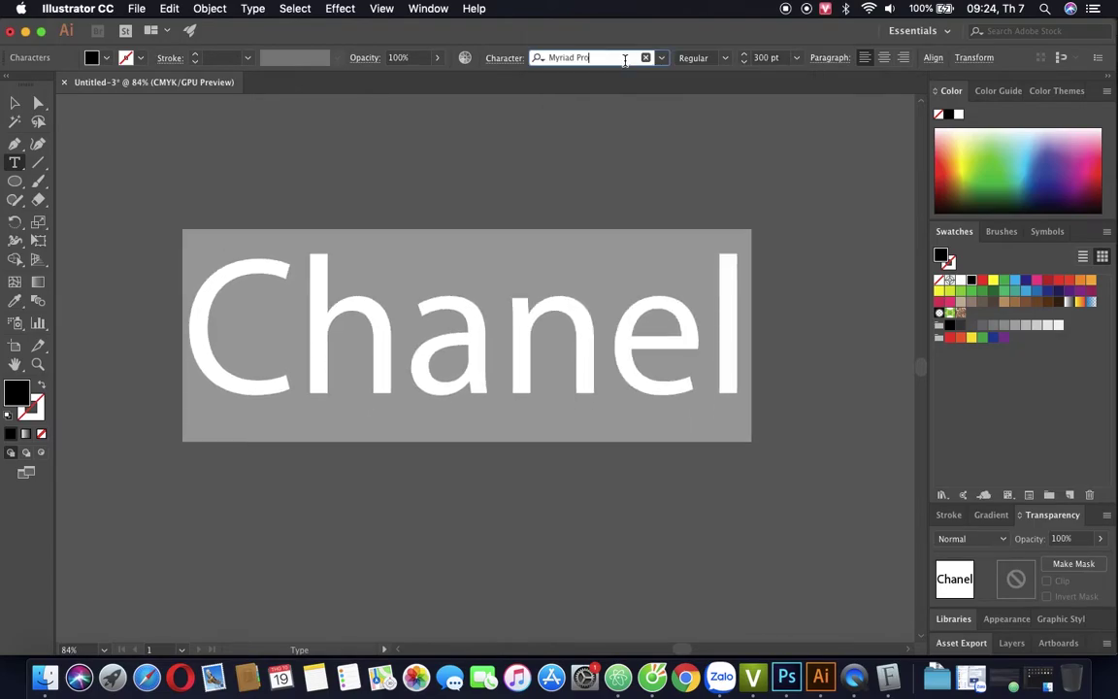
text(c)
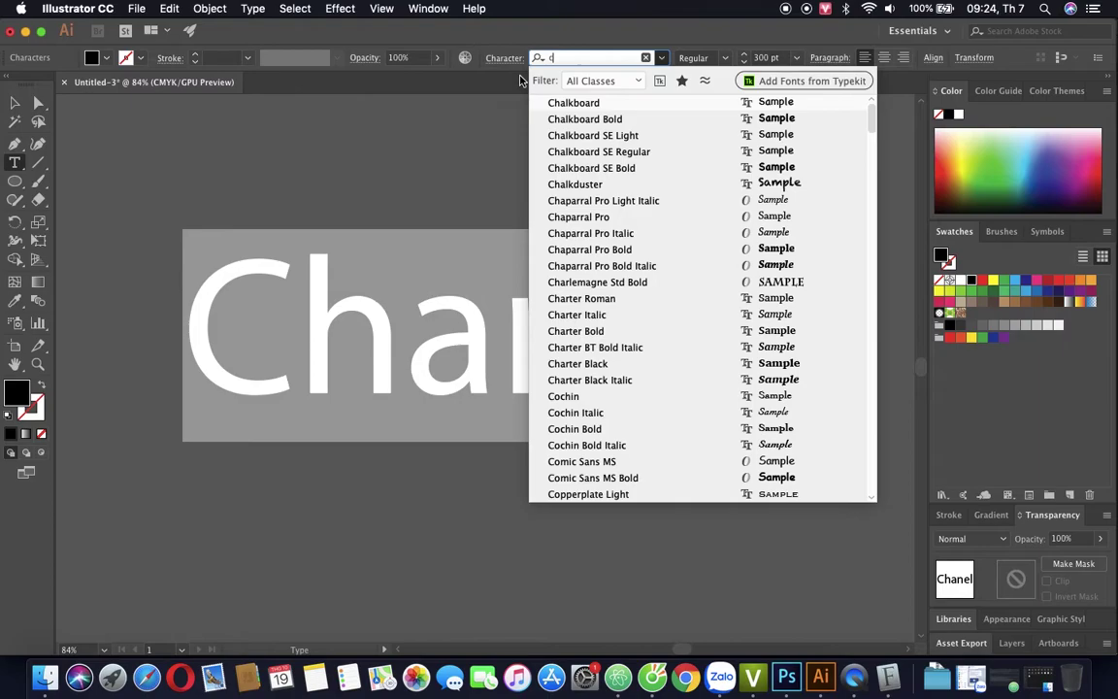
text(a)
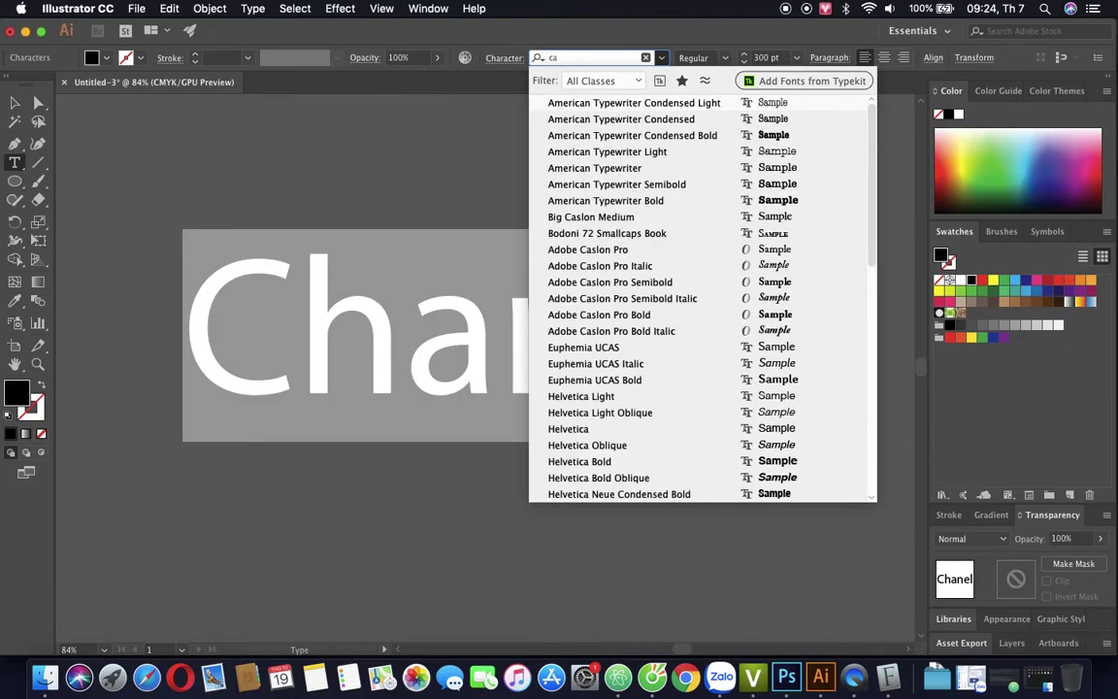
text(u)
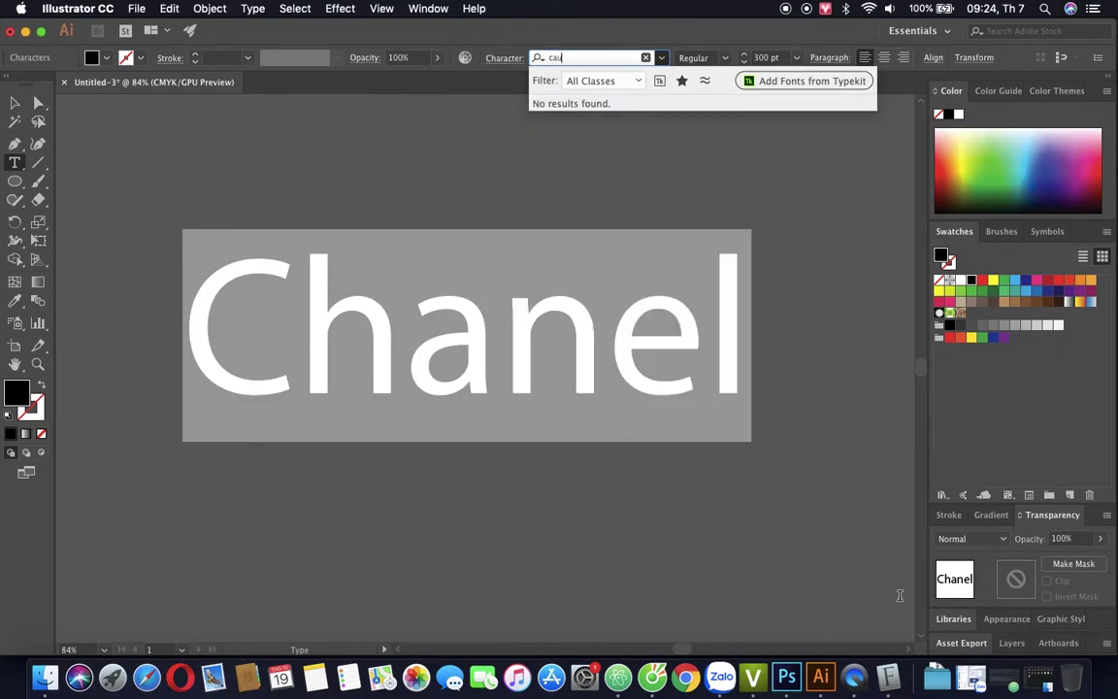
click(937, 674)
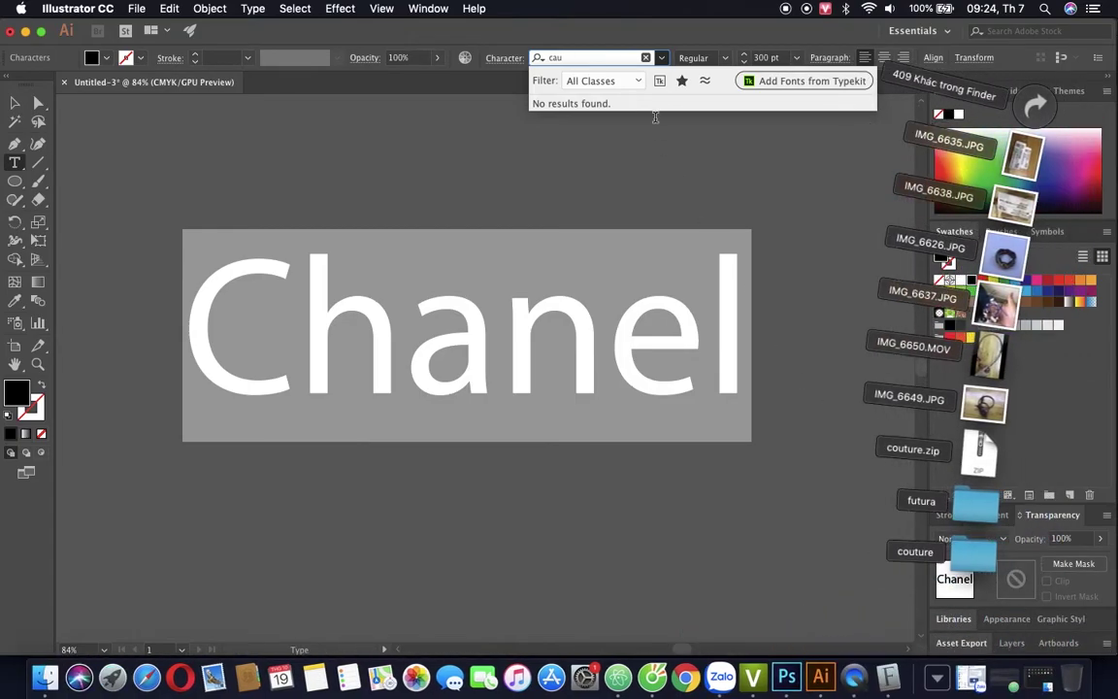
click(570, 59)
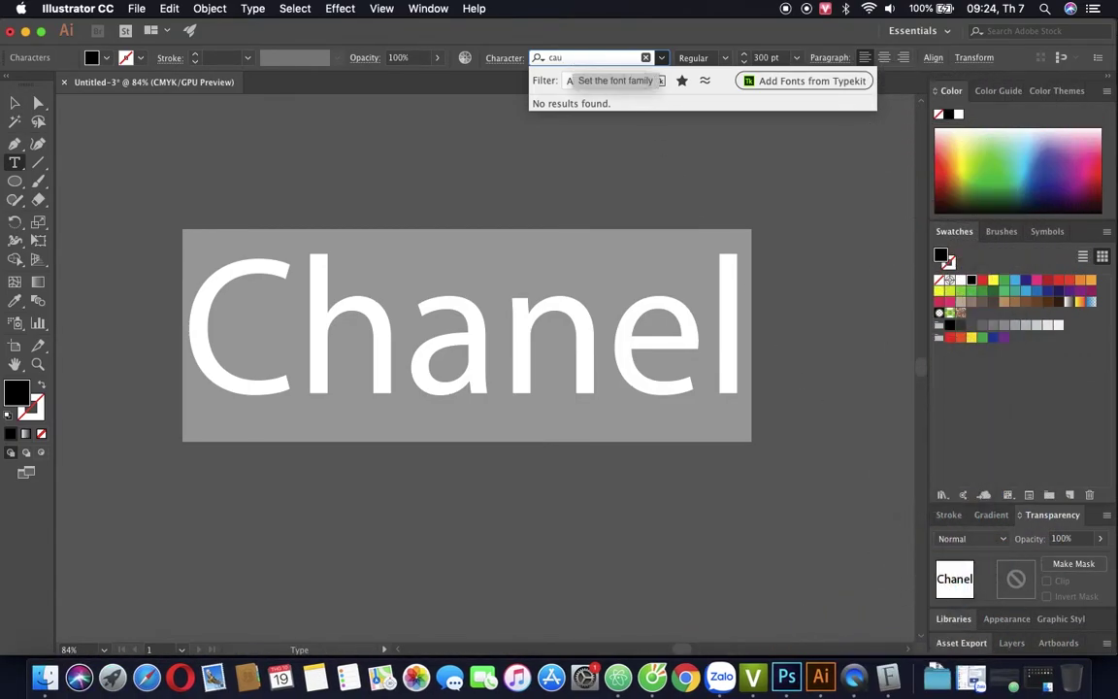
key(BackSpace)
key(BackSpace)
text(ou)
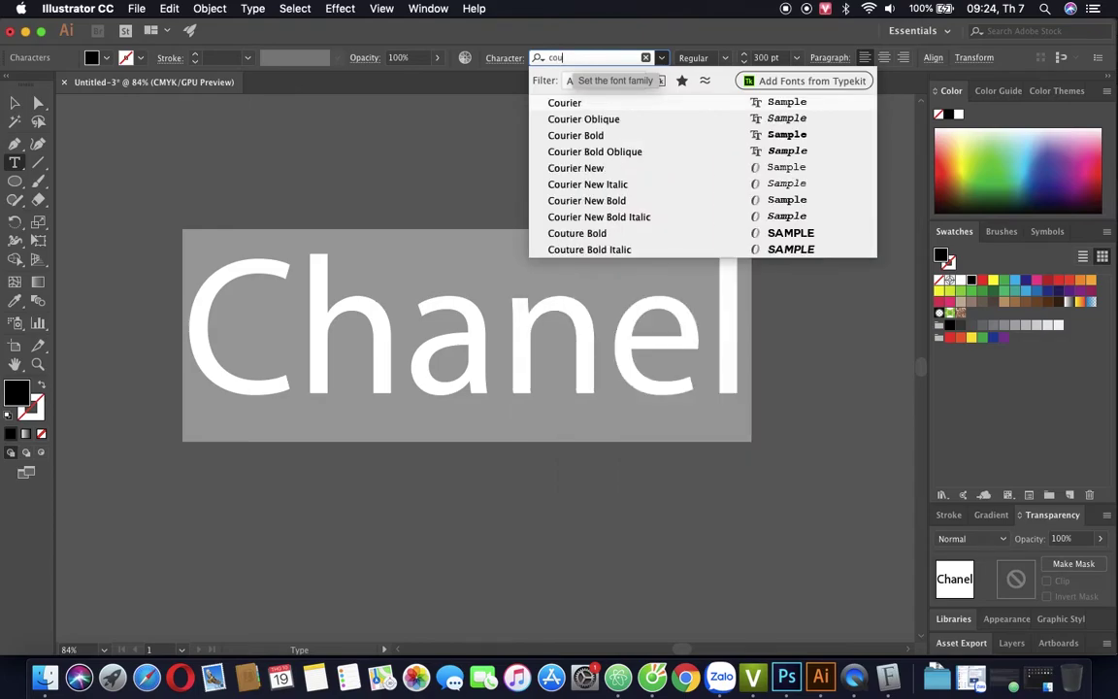
click(601, 240)
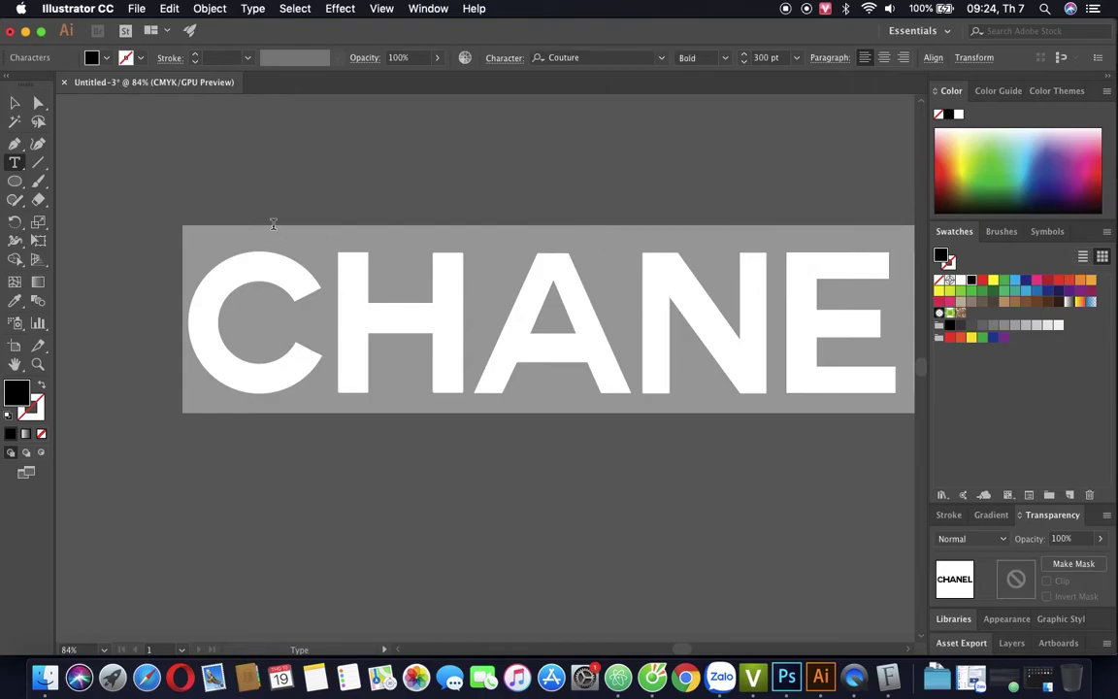
Zoom out and shift the CHANEL wordmark slightly to the right
click(14, 103)
click(575, 442)
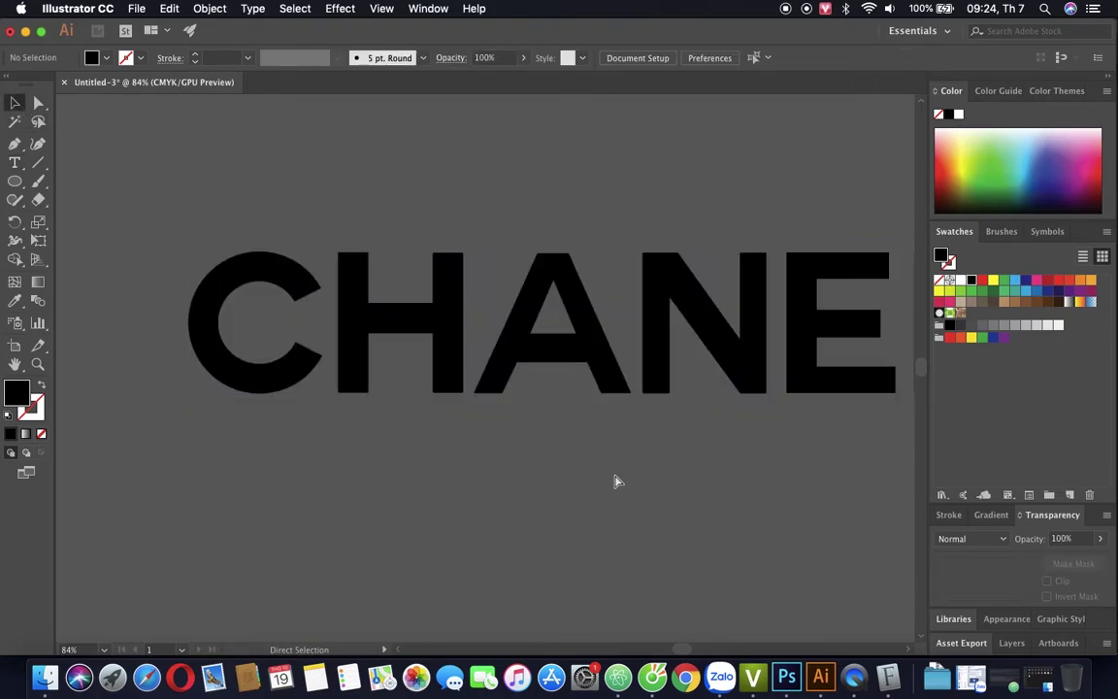
key(ctrl+minus)
drag(631, 474, 514, 472)
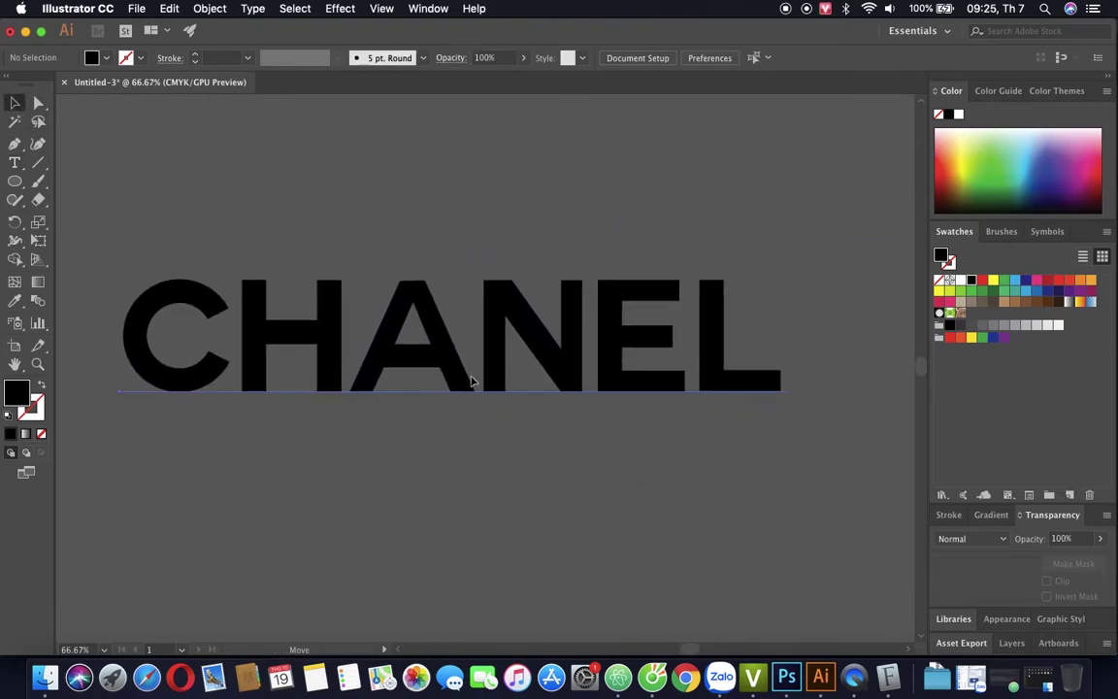
drag(473, 380, 549, 380)
click(543, 380)
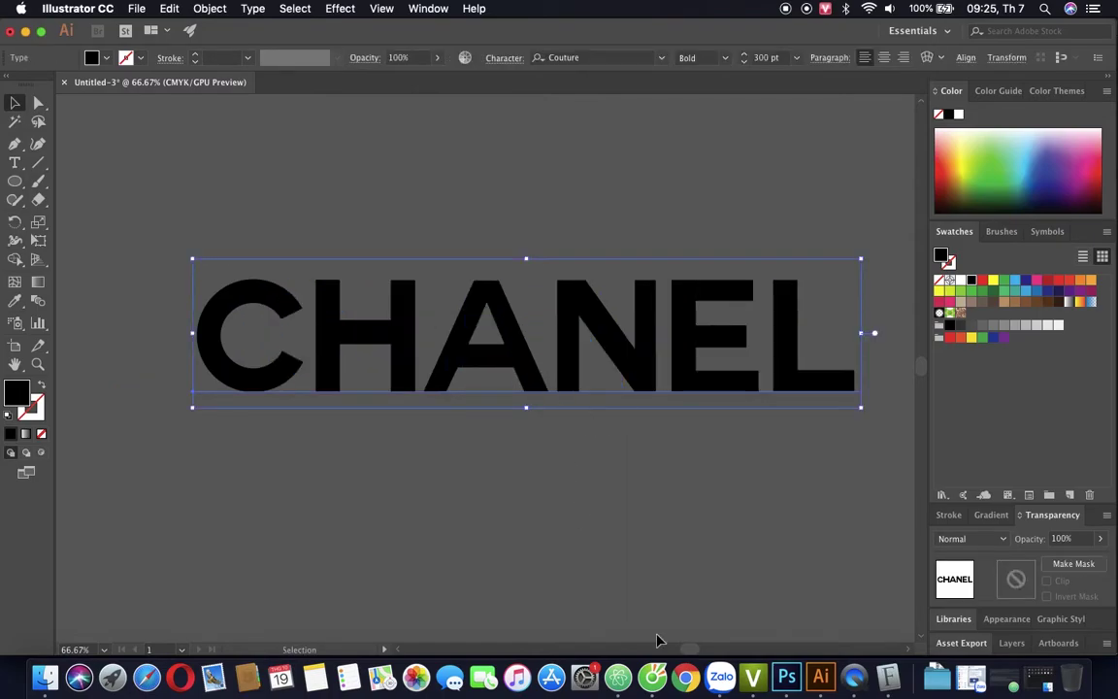
click(769, 643)
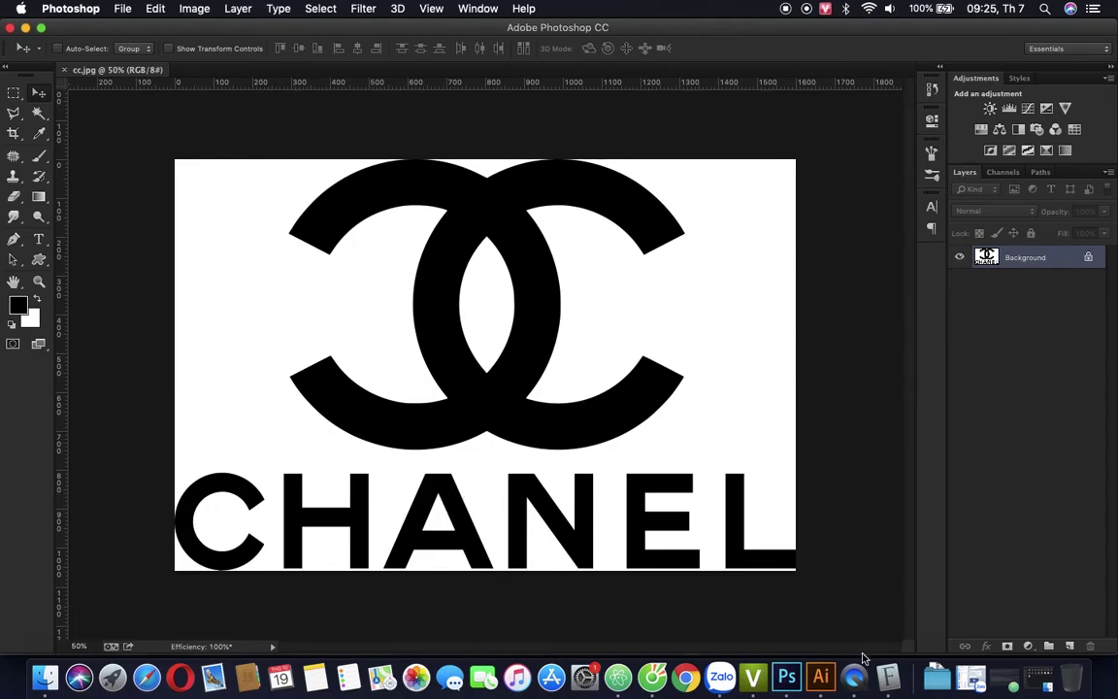
Switch between the Photoshop reference and Illustrator, ending on the CHANEL wordmark document
click(830, 682)
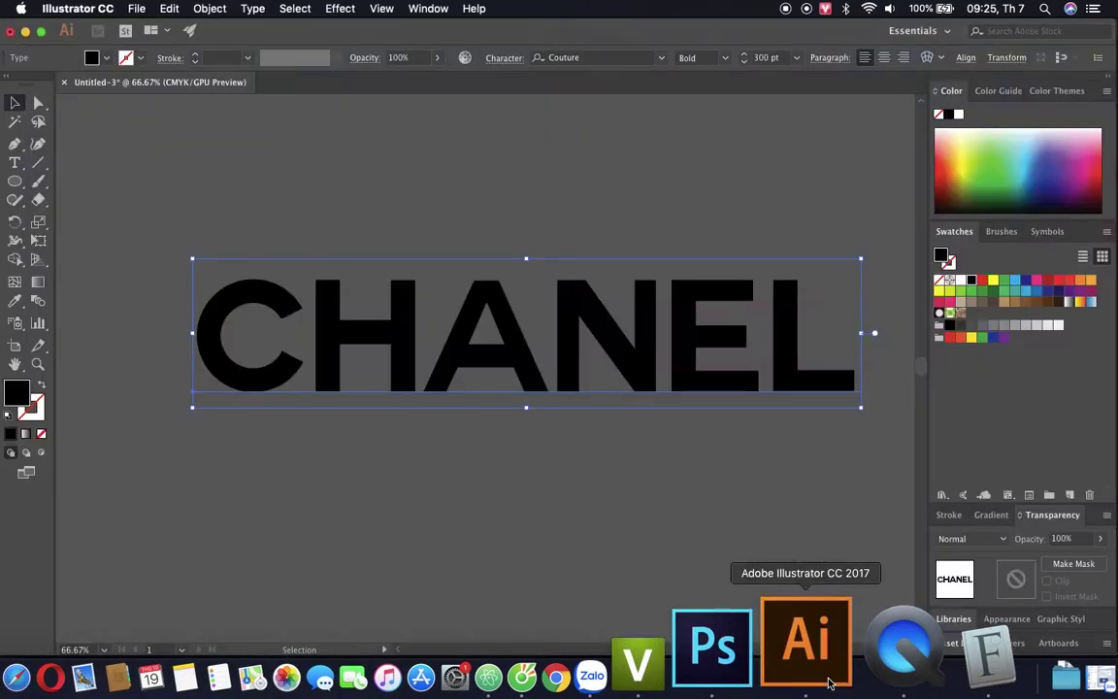
click(792, 674)
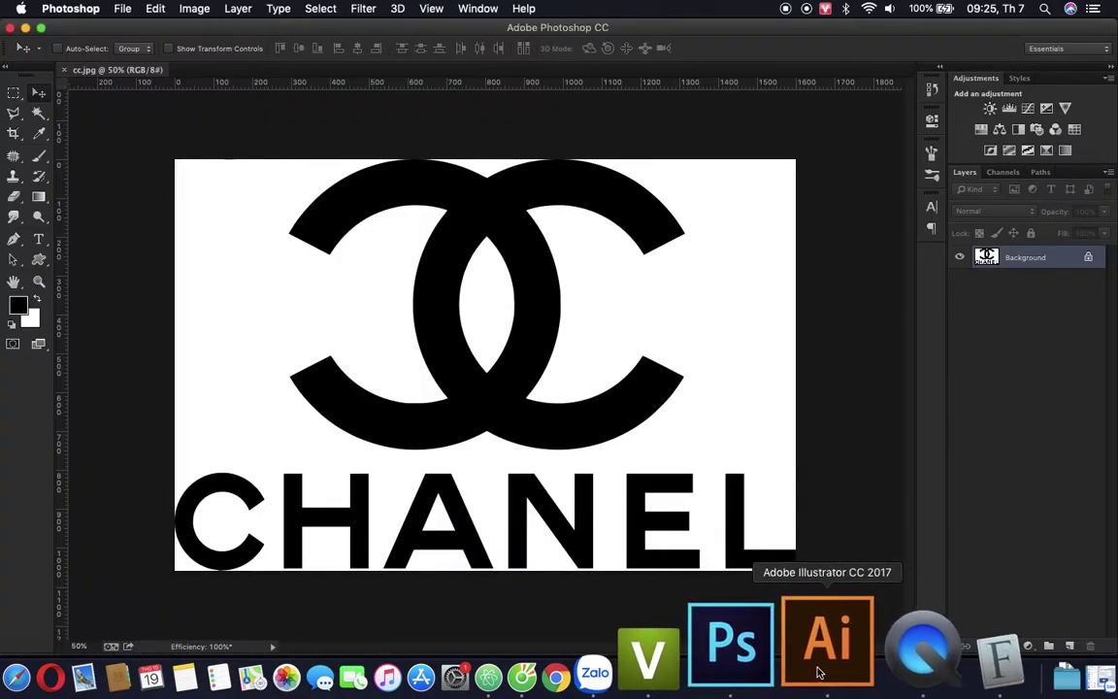
click(817, 672)
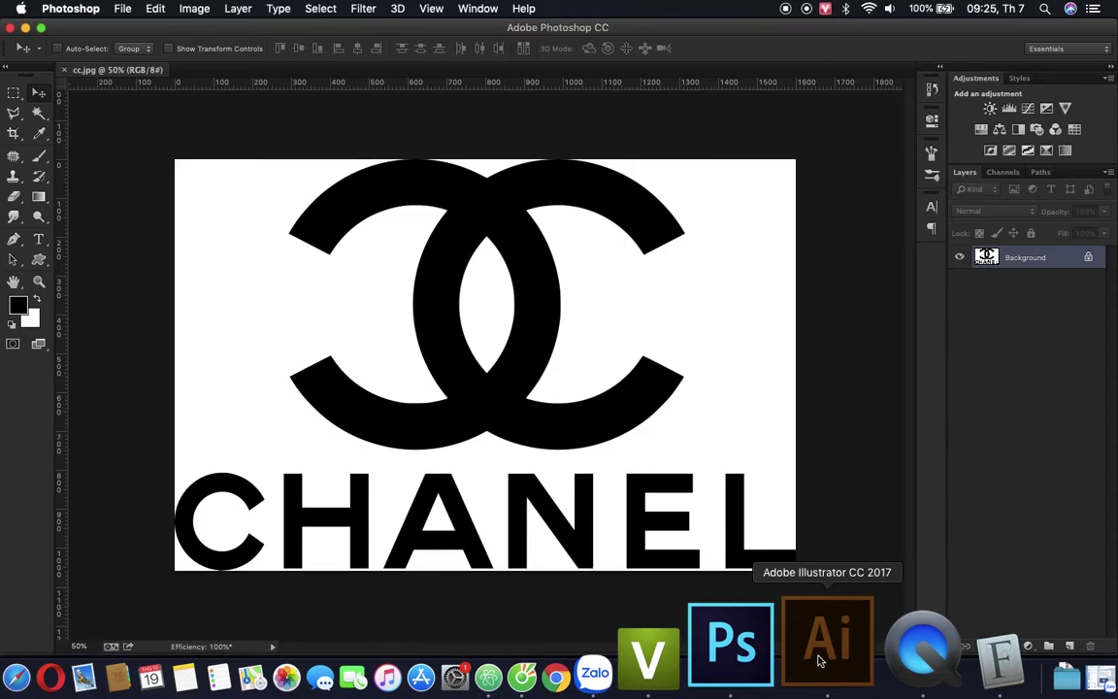
click(823, 661)
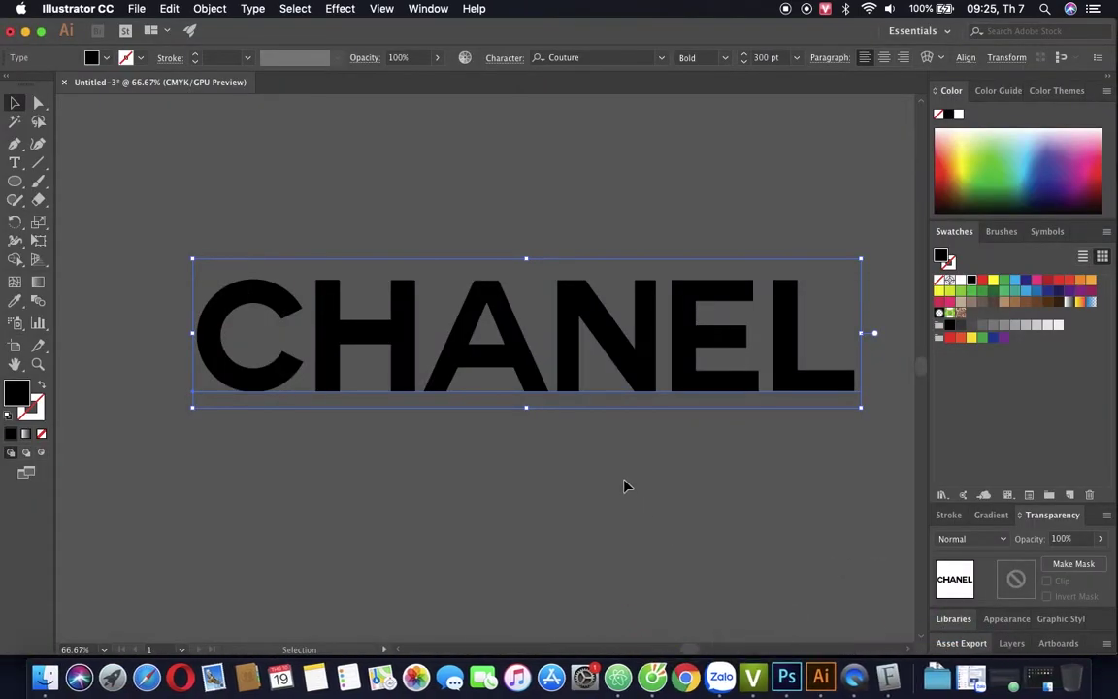
Alt-drag a copy of CHANEL above the original and convert the copy to outlines
click(624, 487)
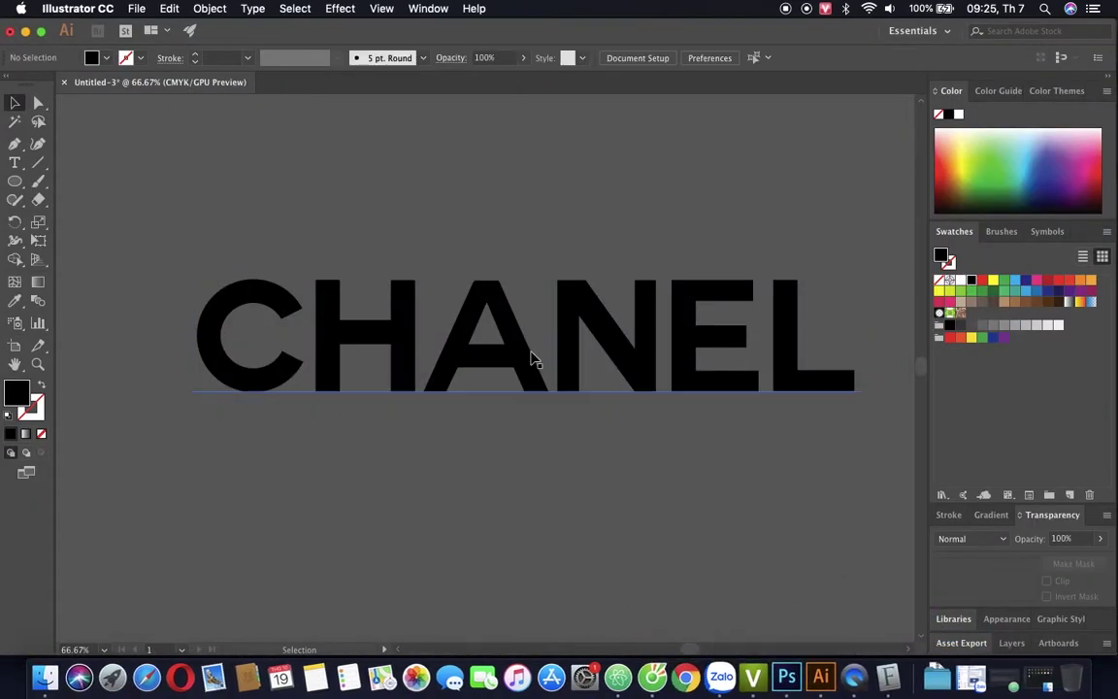
click(527, 357)
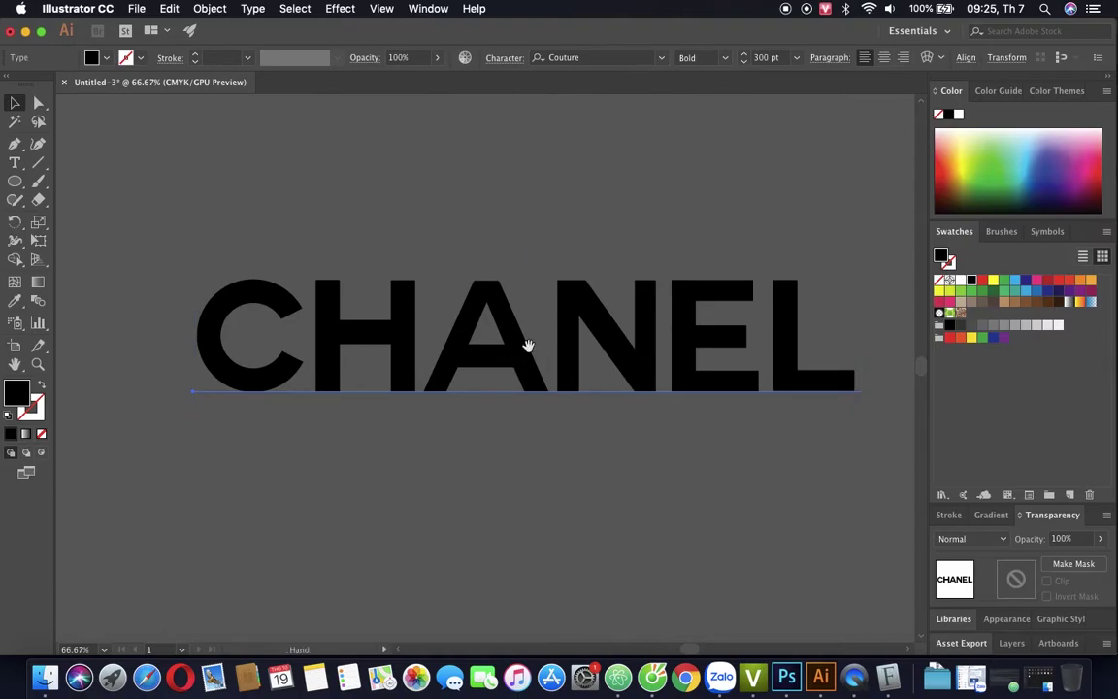
drag(524, 345, 534, 425)
key(space)
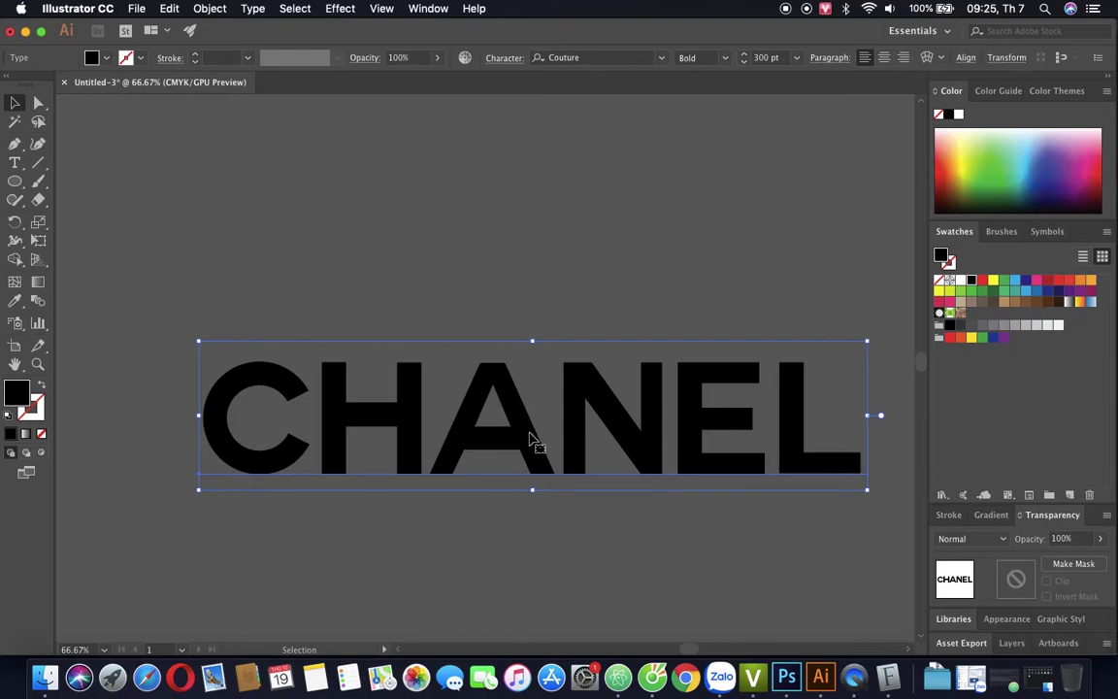
drag(530, 438, 517, 262)
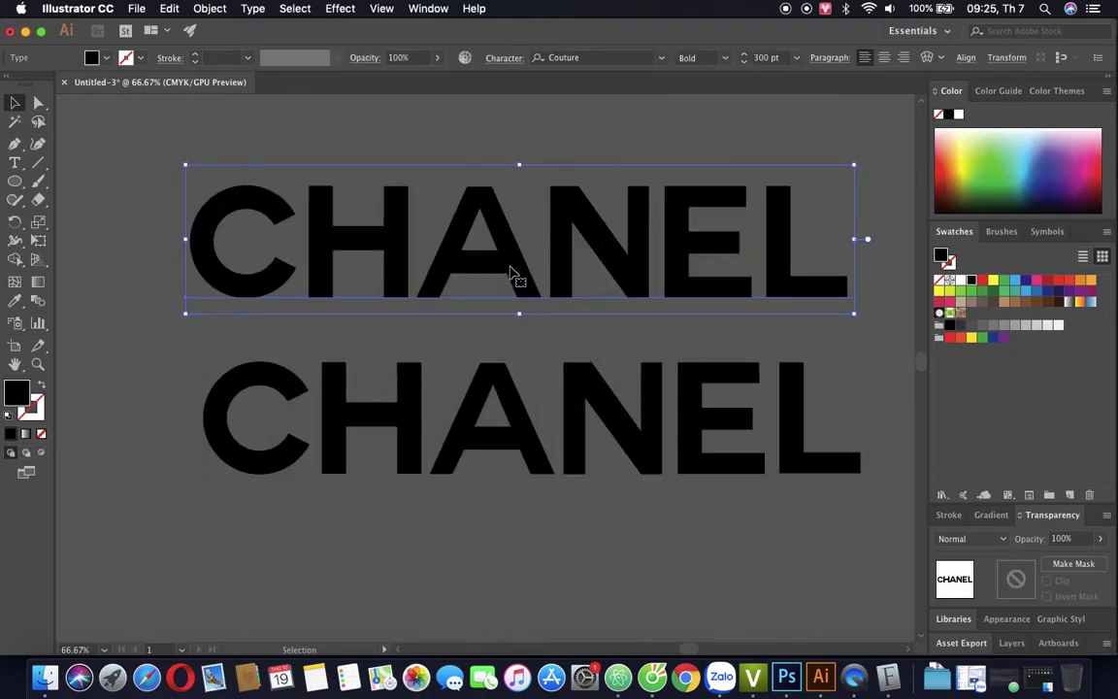
key(super)
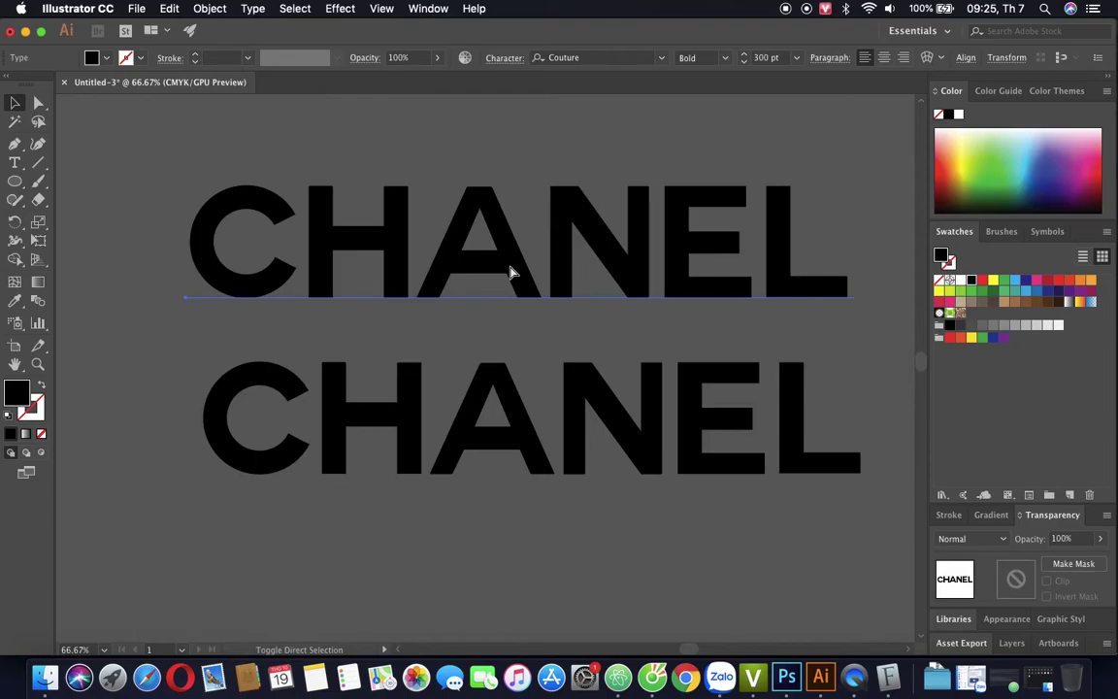
key(super+shift+o)
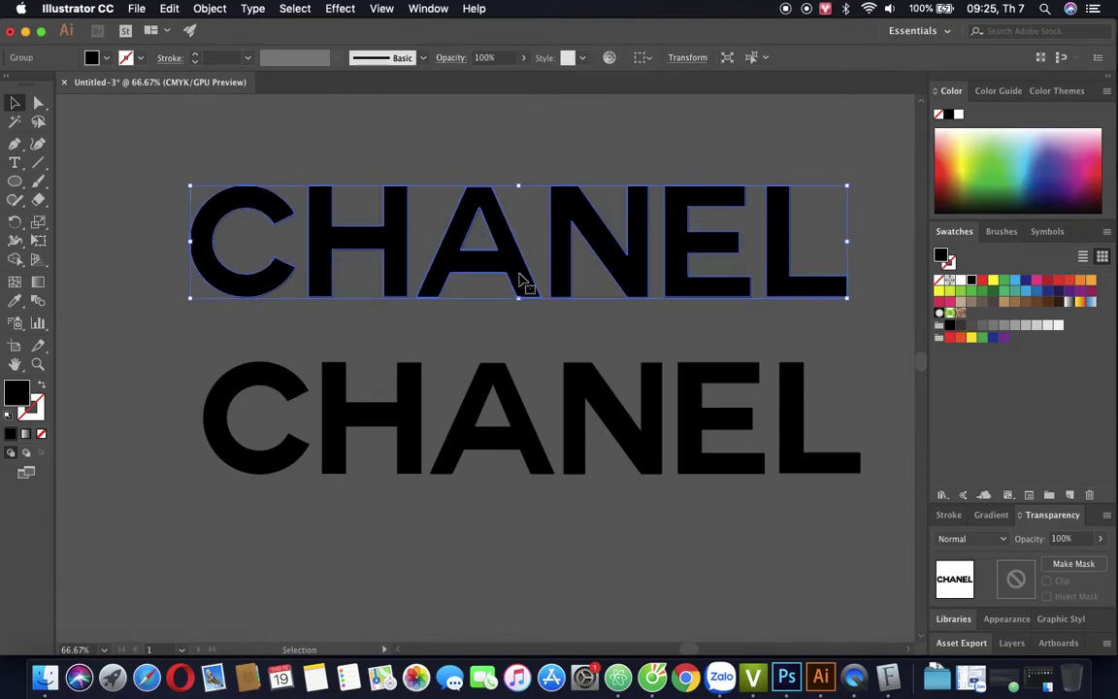
Ungroup the outlined CHANEL copy into separate letters
click(527, 324)
click(511, 253)
right_click(514, 254)
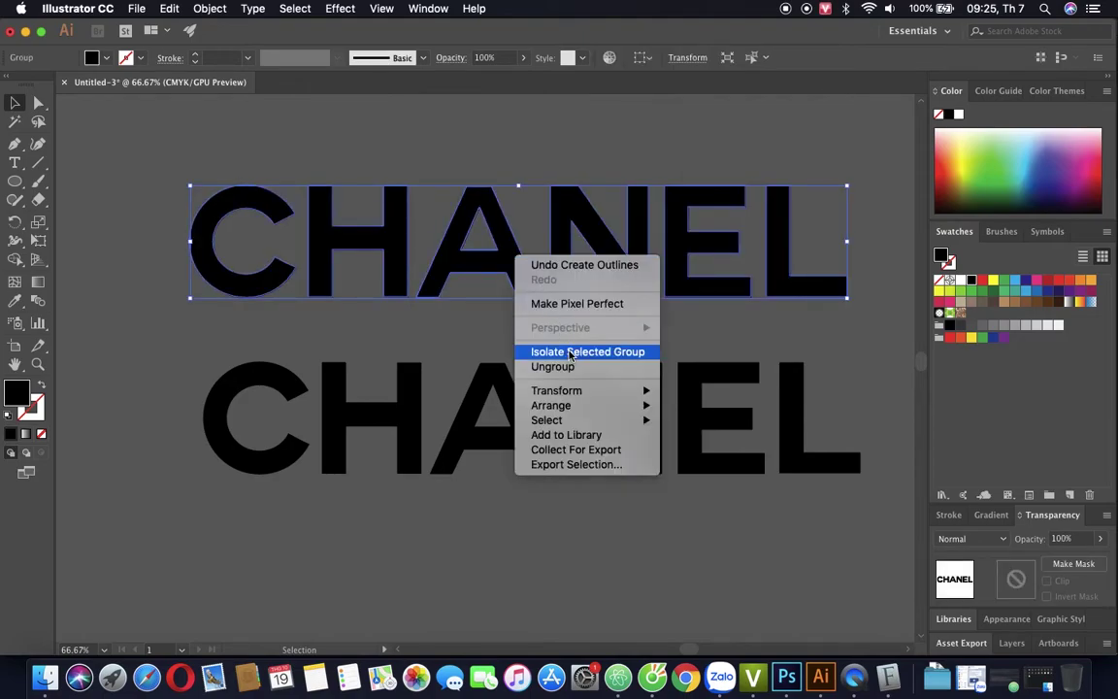
click(573, 370)
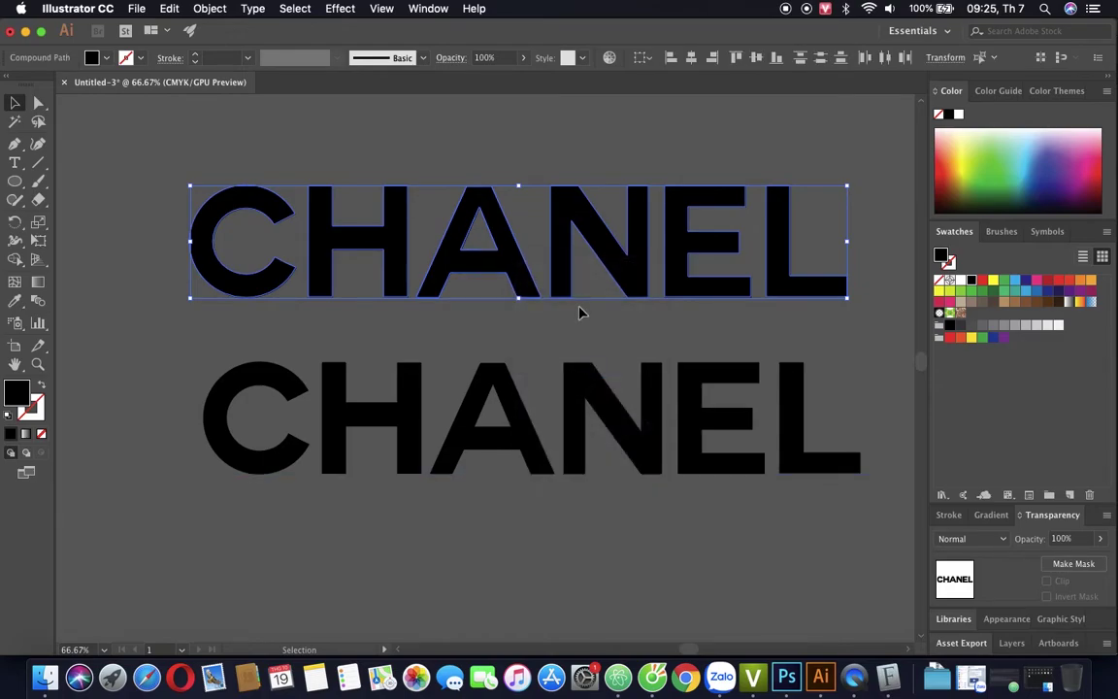
Delete the E, L and HAN letters from the outlined copy, keeping only the C
click(813, 320)
click(692, 254)
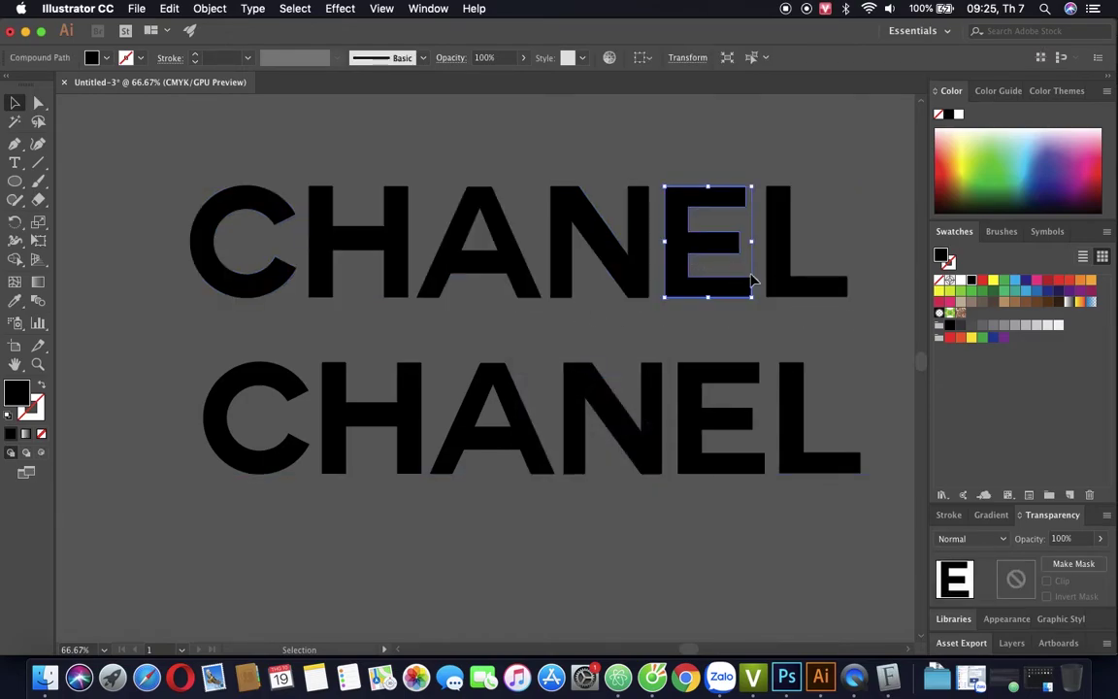
click(806, 313)
click(784, 289)
click(783, 335)
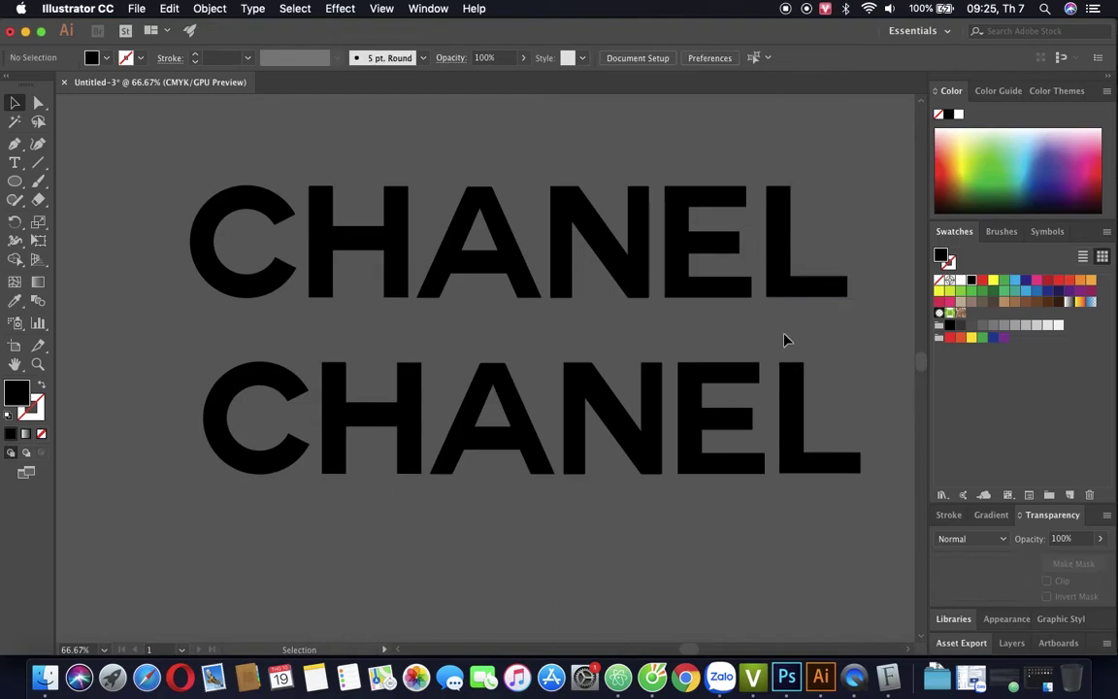
click(794, 390)
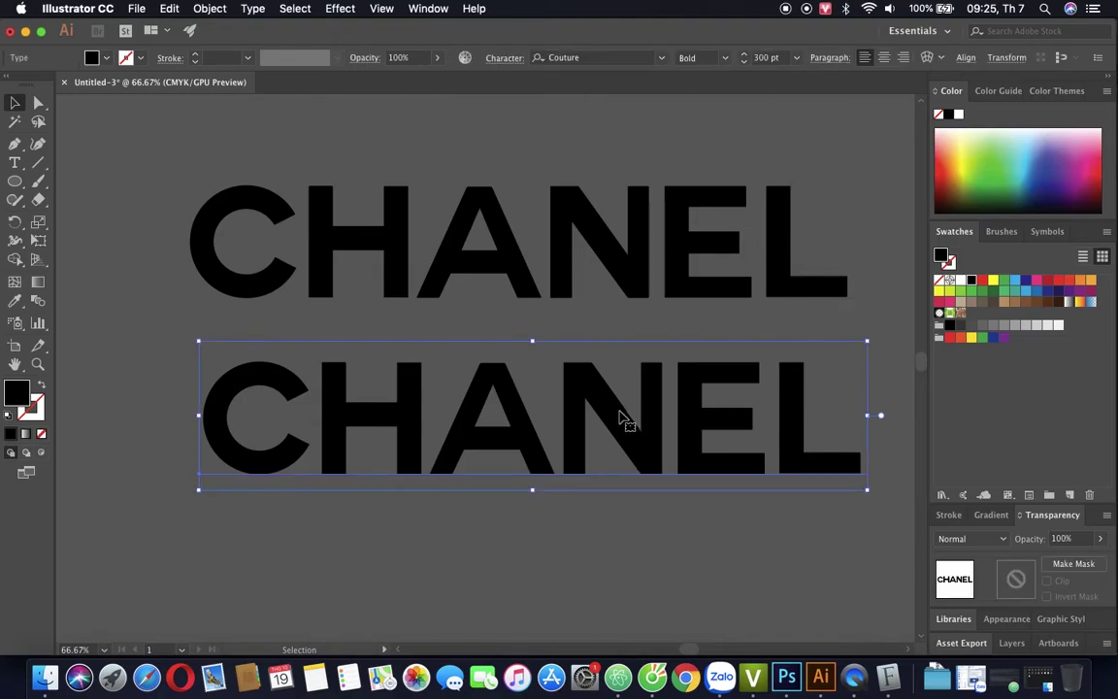
click(709, 282)
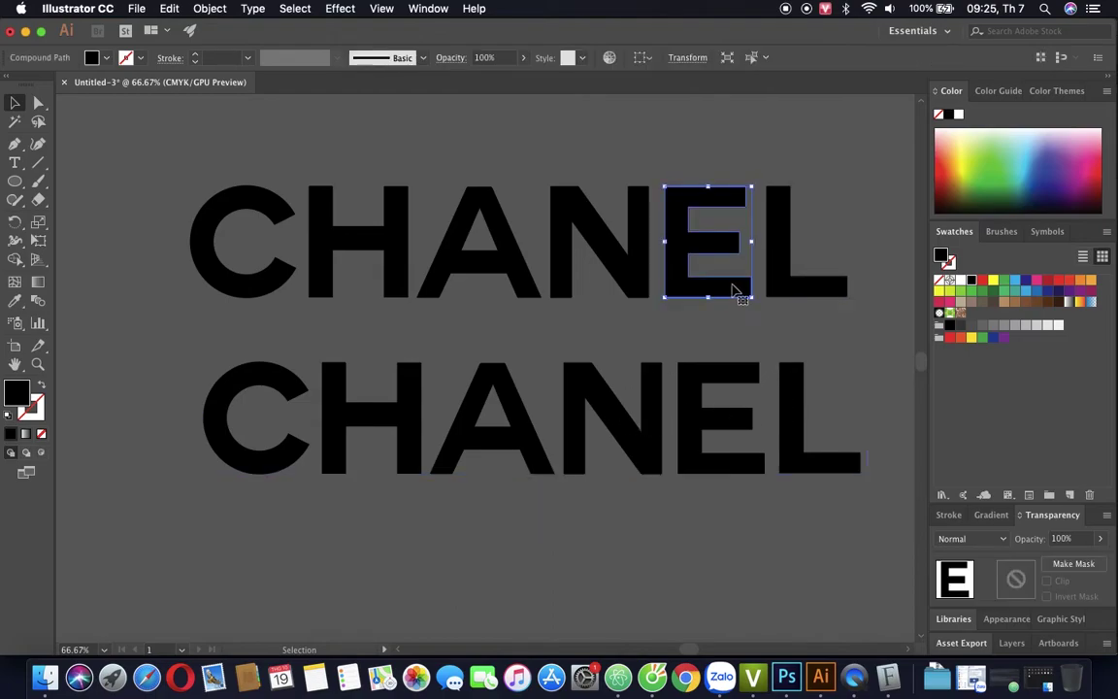
key(Delete)
click(794, 294)
key(Delete)
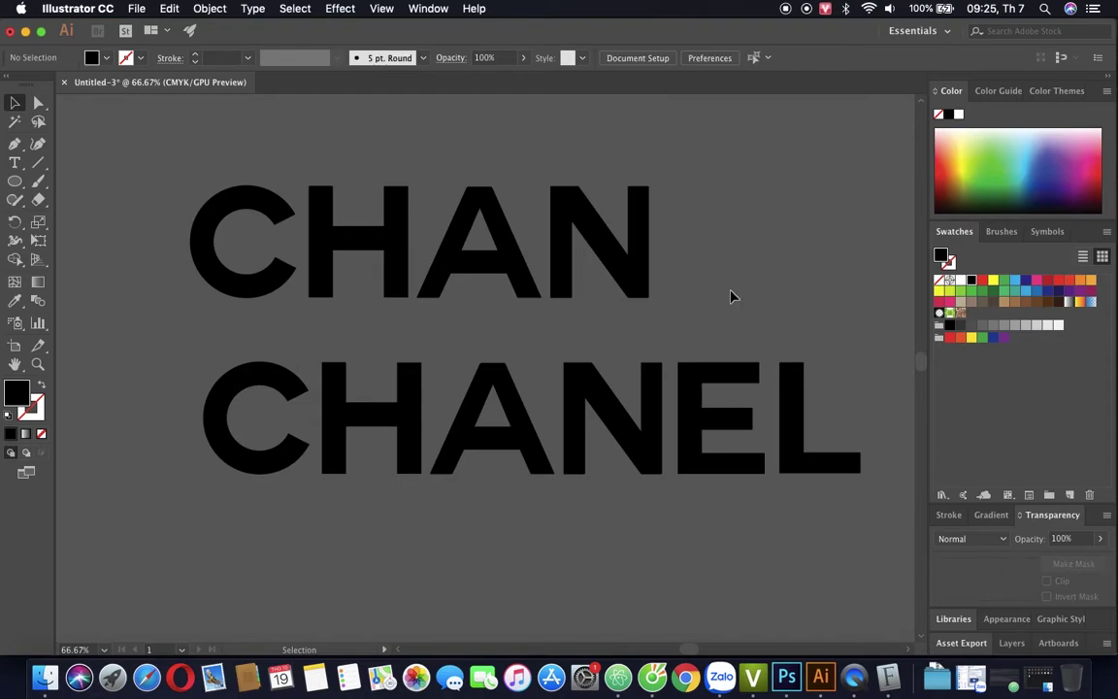
click(354, 216)
key(Delete)
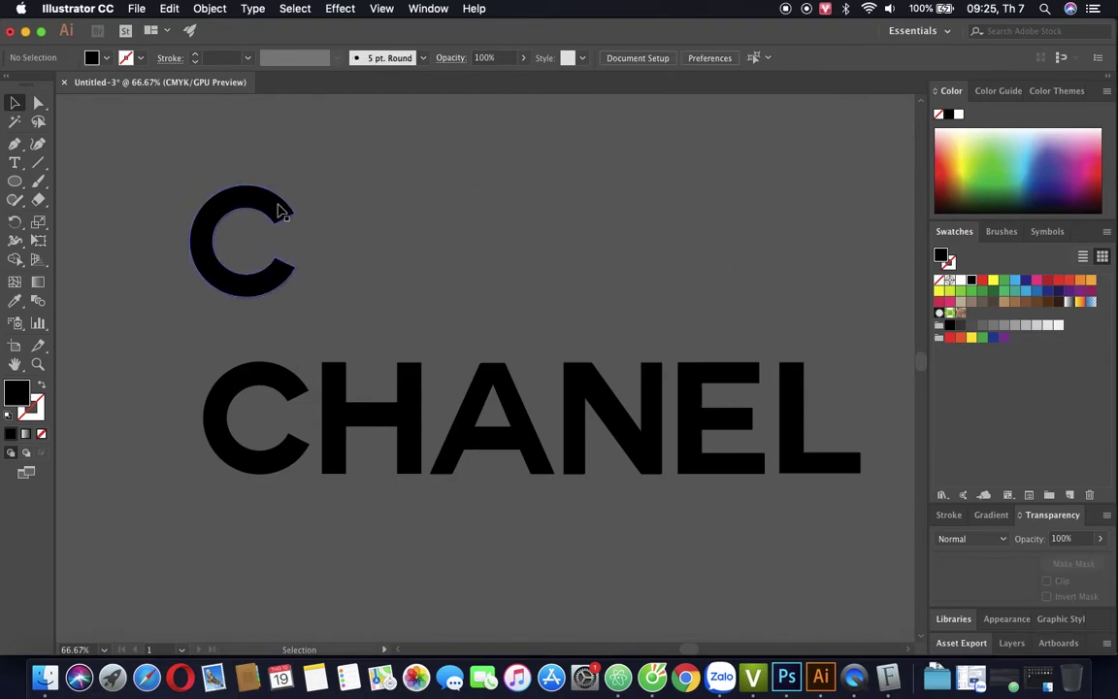
Move the remaining C above CHANEL and Alt-drag a second C beside it
mouse_move(281, 207)
mouse_down()
mouse_move(549, 217)
mouse_move(604, 231)
mouse_move(470, 232)
mouse_up()
click(706, 247)
click(580, 231)
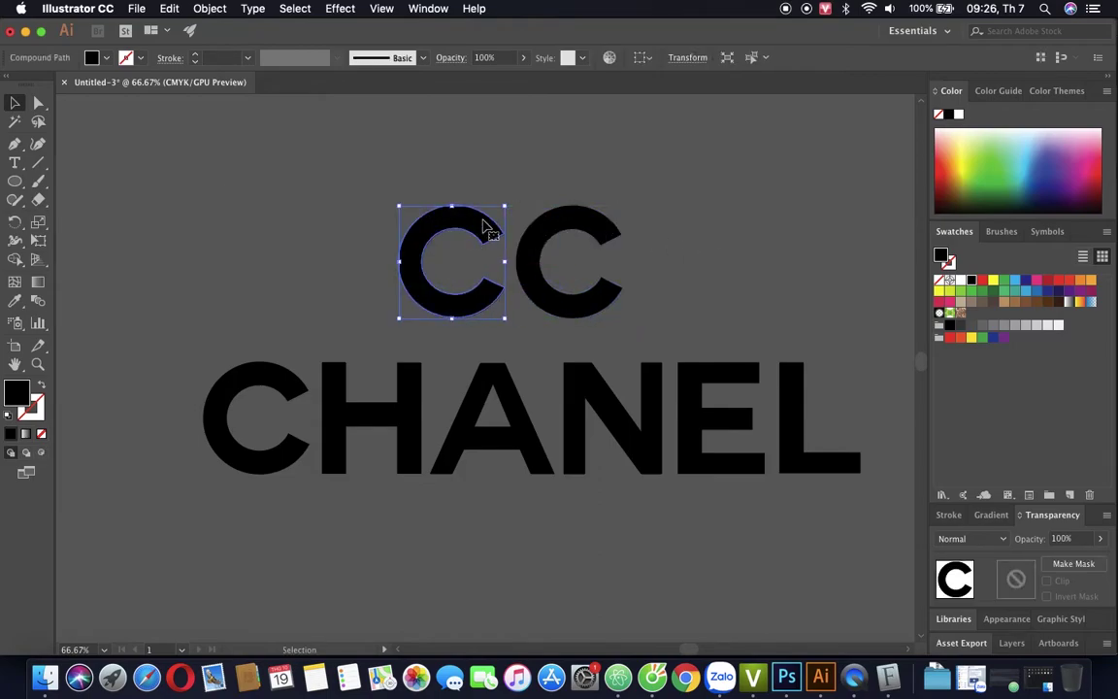
Reflect the left C across the vertical axis using Object > Transform > Reflect
click(214, 10)
mouse_move(229, 27)
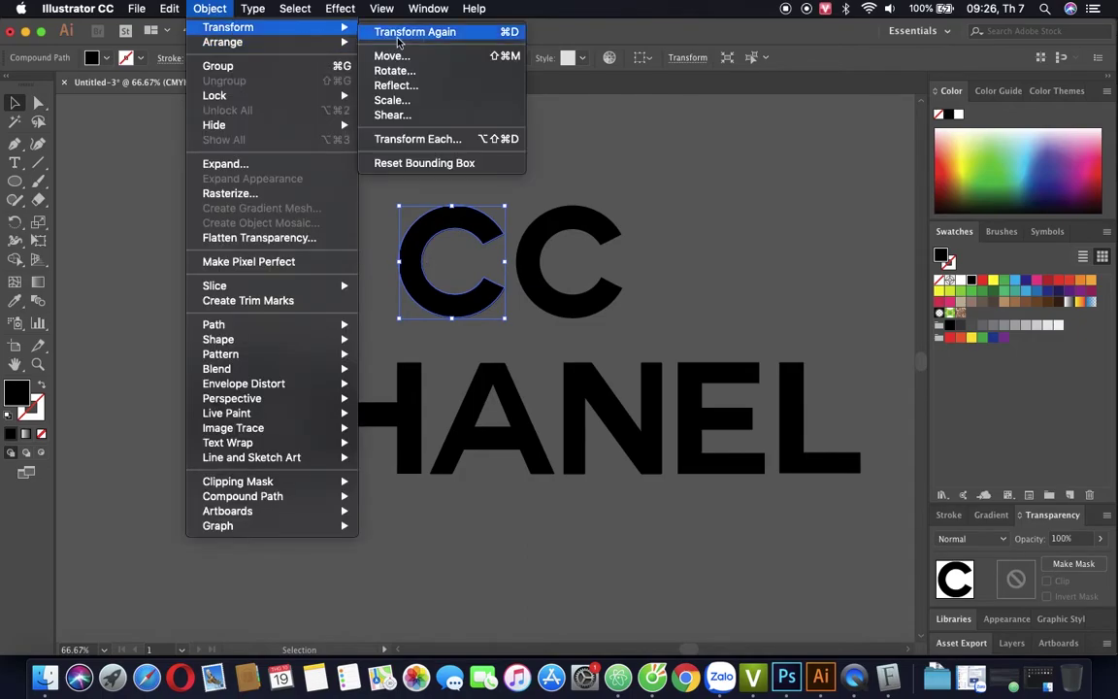
click(398, 87)
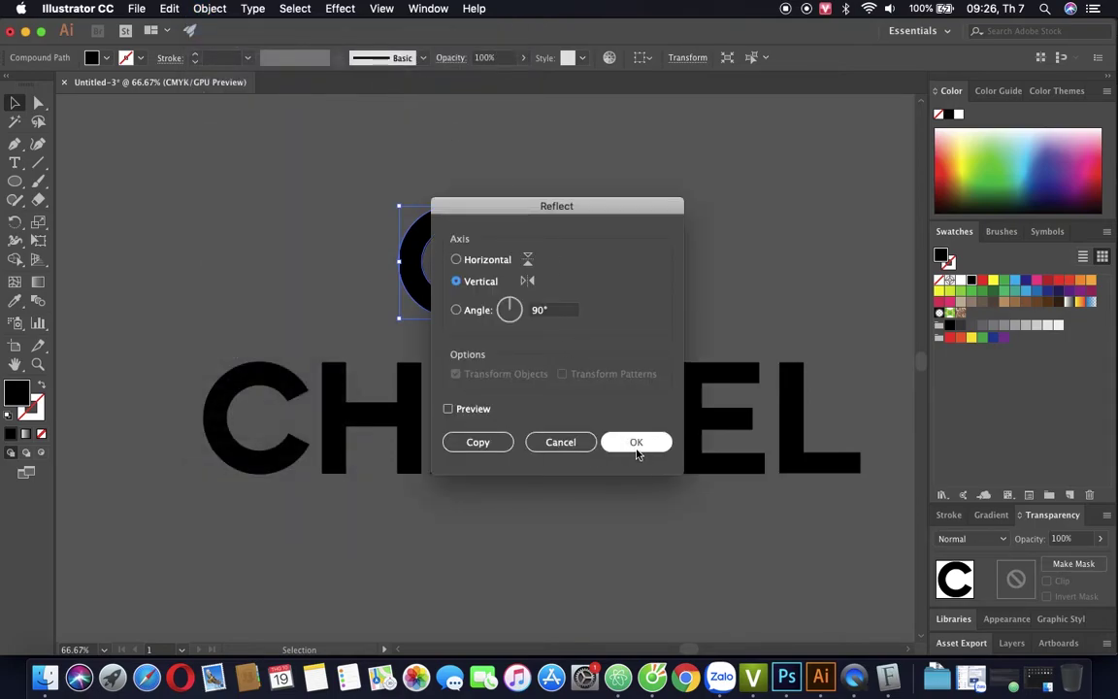
click(448, 409)
drag(512, 216, 694, 197)
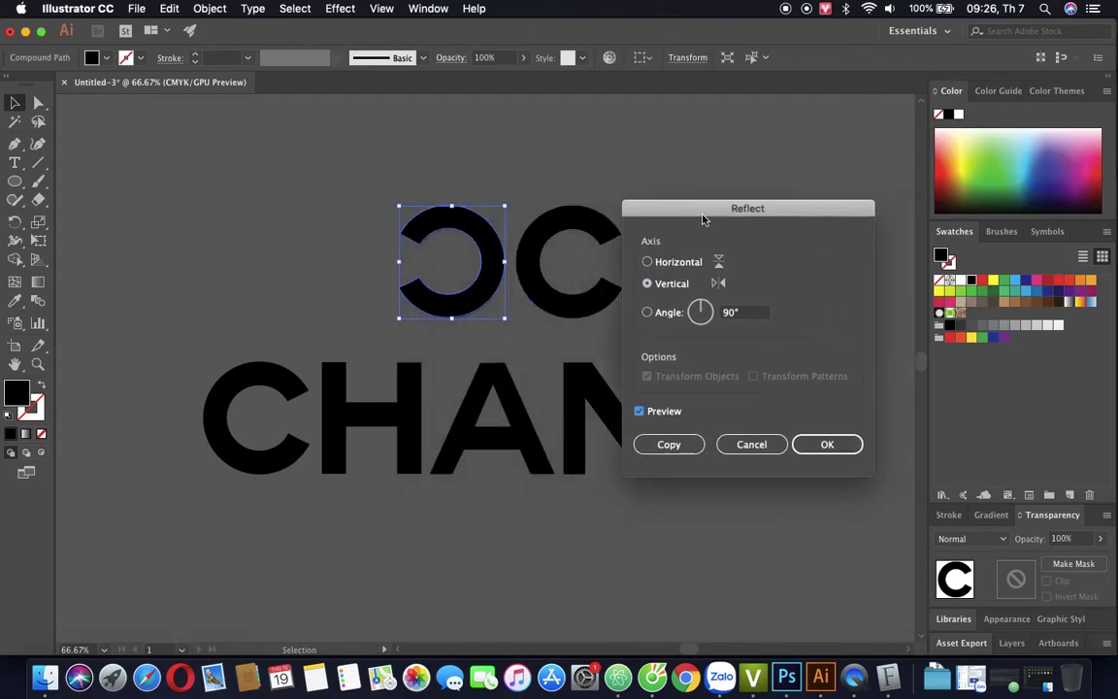
click(645, 390)
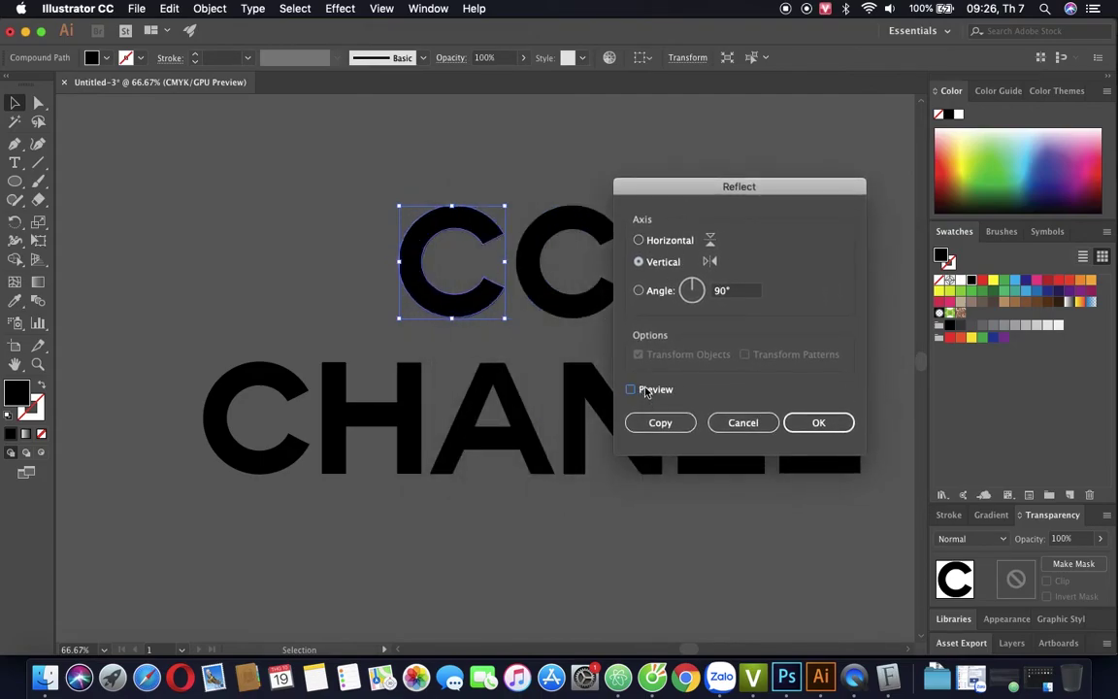
click(633, 389)
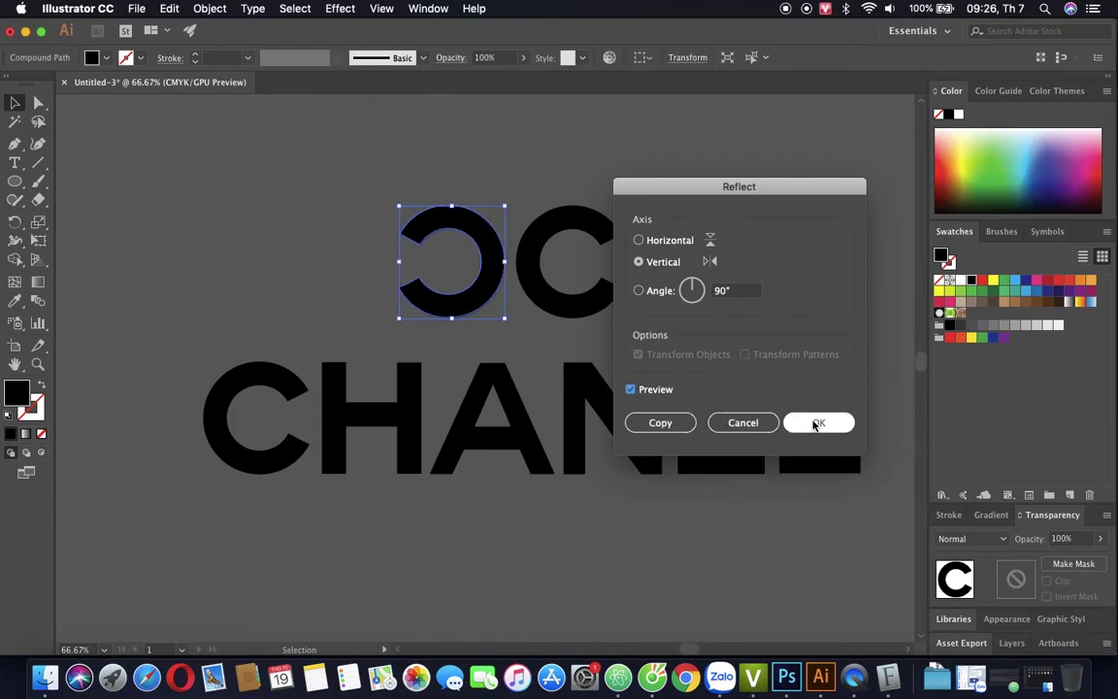
click(818, 424)
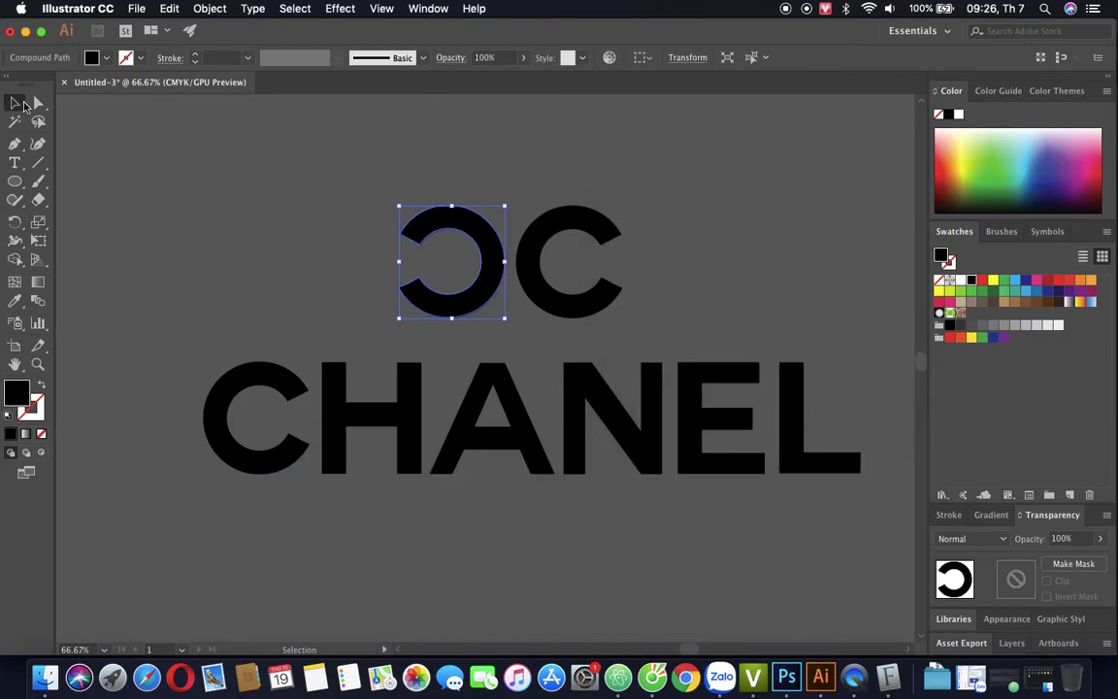
Select the flipped C and compare it against the Photoshop reference logo
click(122, 154)
click(499, 270)
click(792, 678)
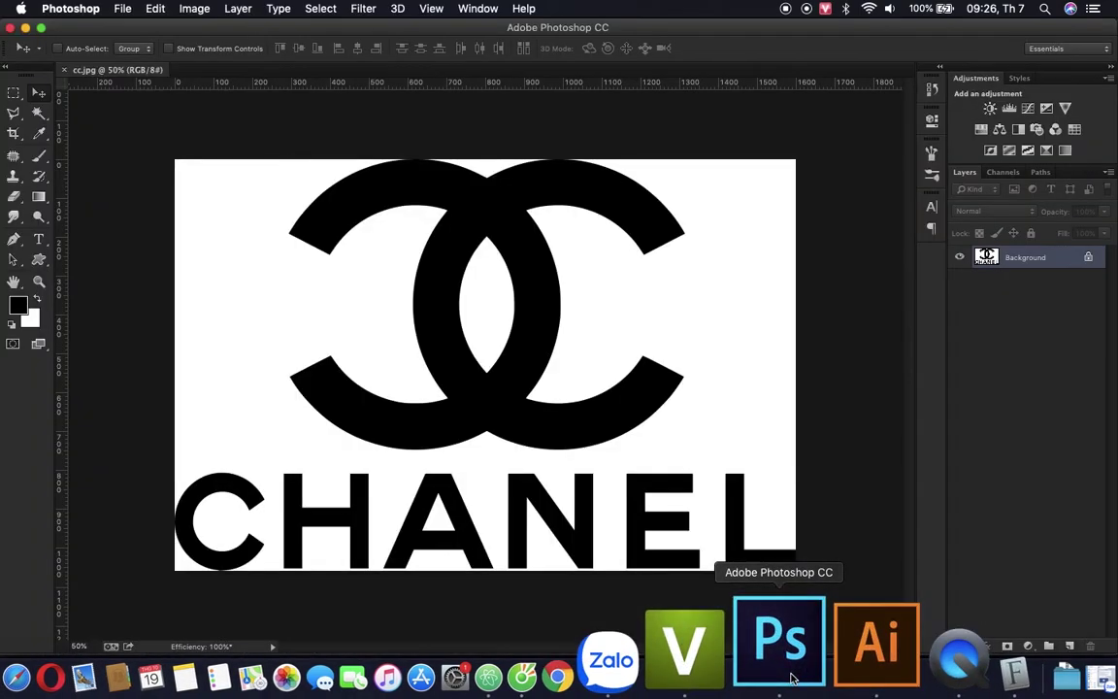
click(827, 666)
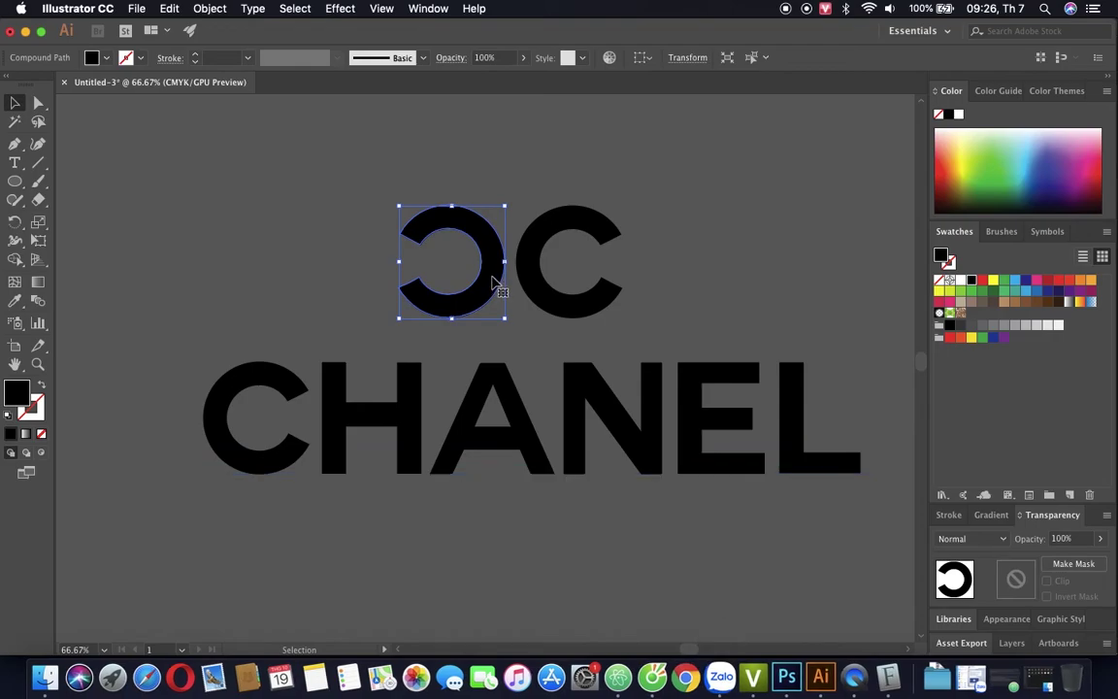
Slide the flipped C into the other C so they interlock, then scale the CC pair up
drag(493, 281, 563, 272)
click(680, 312)
drag(413, 191, 544, 272)
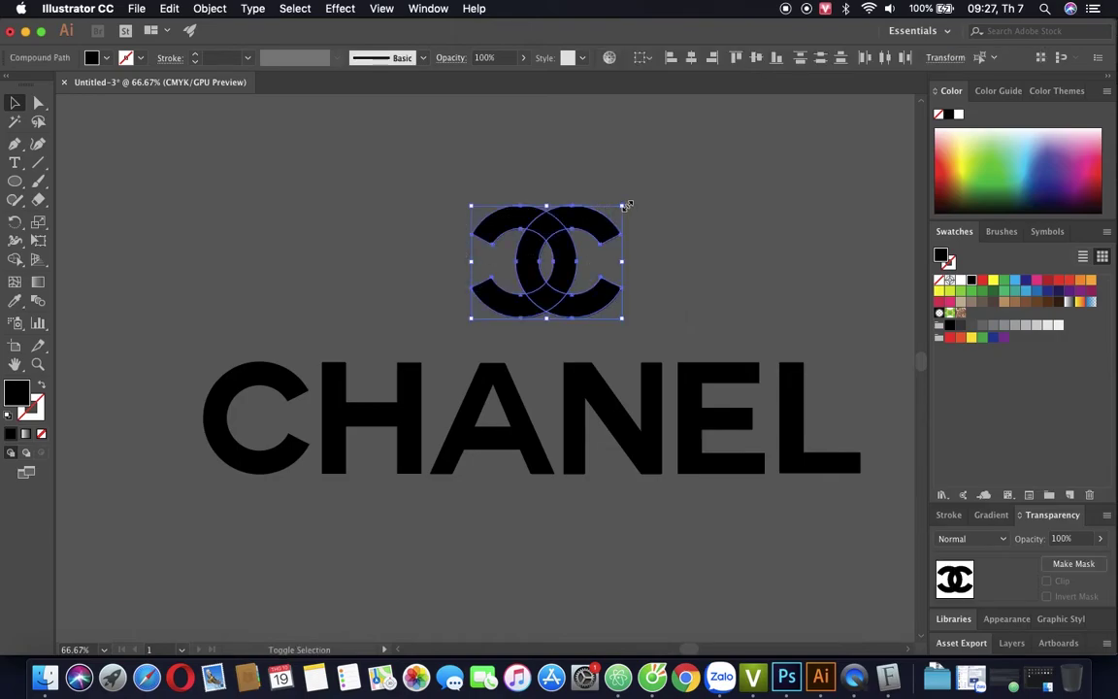
drag(625, 205, 666, 174)
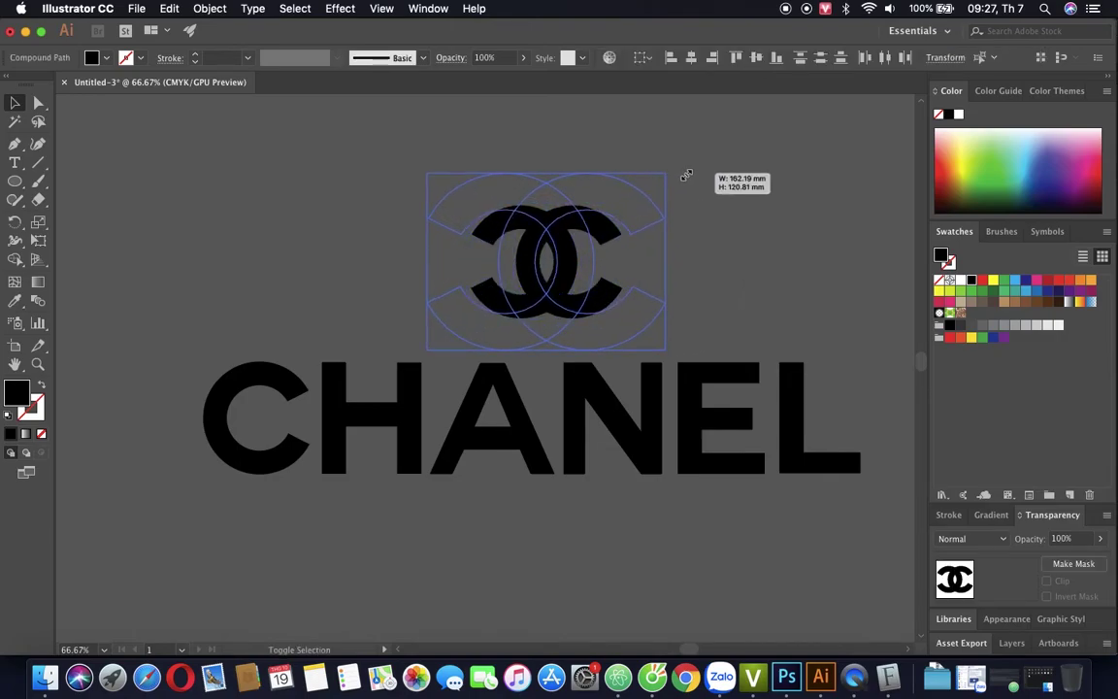
click(804, 504)
Duplicate the CHANEL text directly above the original wordmark
key(ctrl+minus)
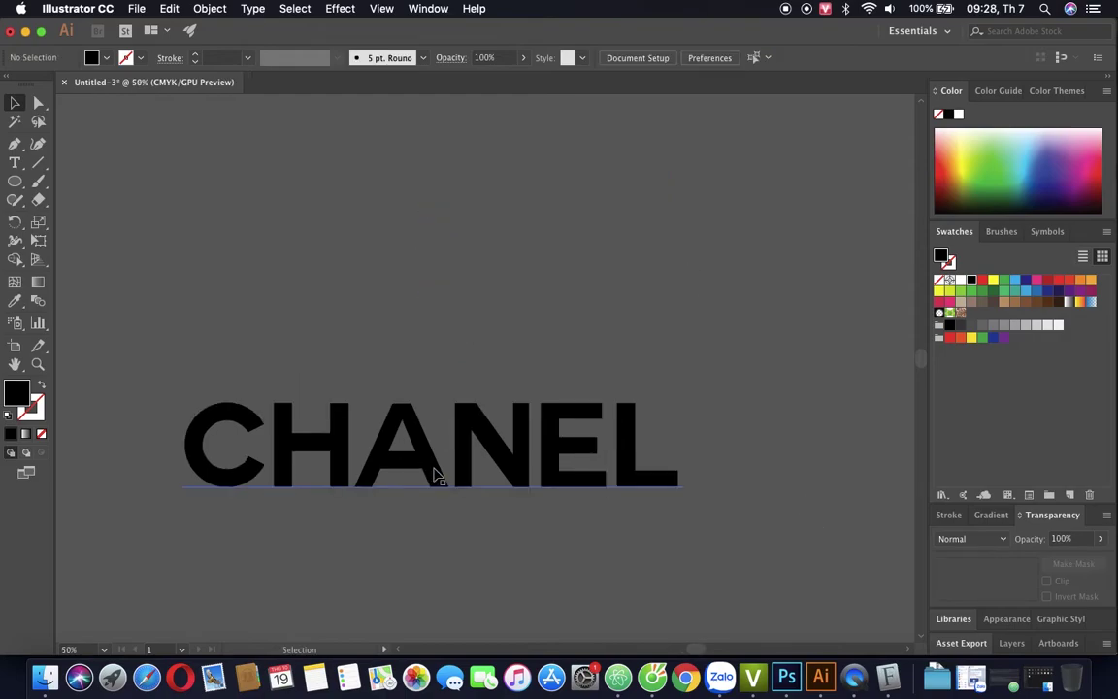
click(484, 492)
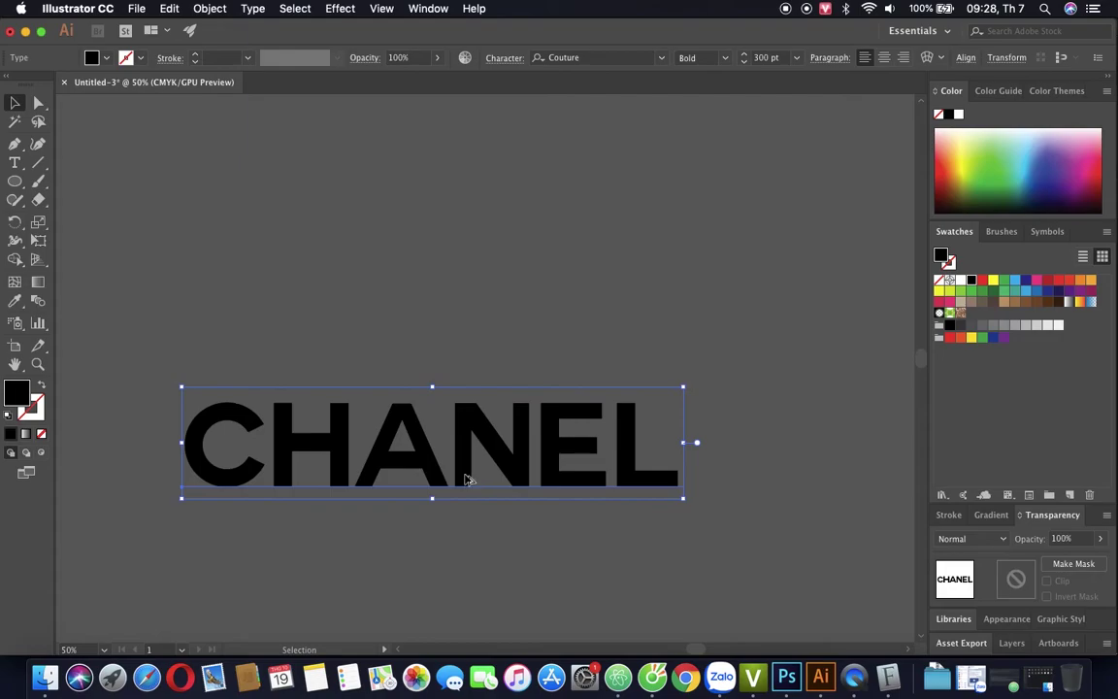
alt+drag(466, 479, 470, 331)
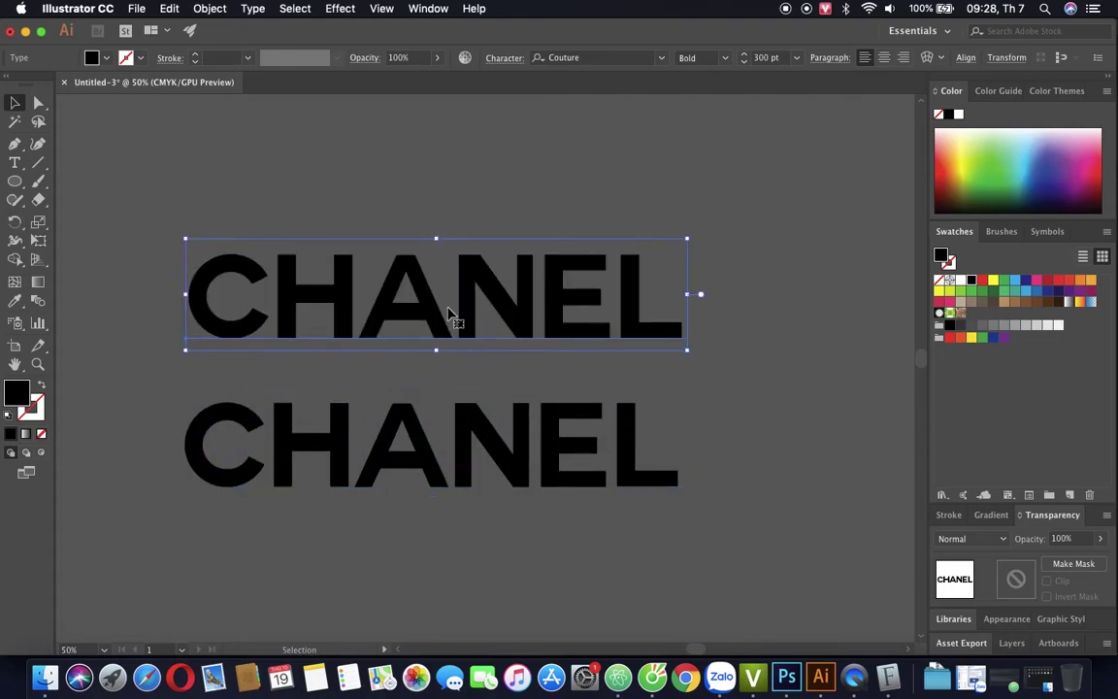
key(t)
Replace the upper copy's letters, trying £, @ and $ to find the Couture CC glyph
double_click(448, 310)
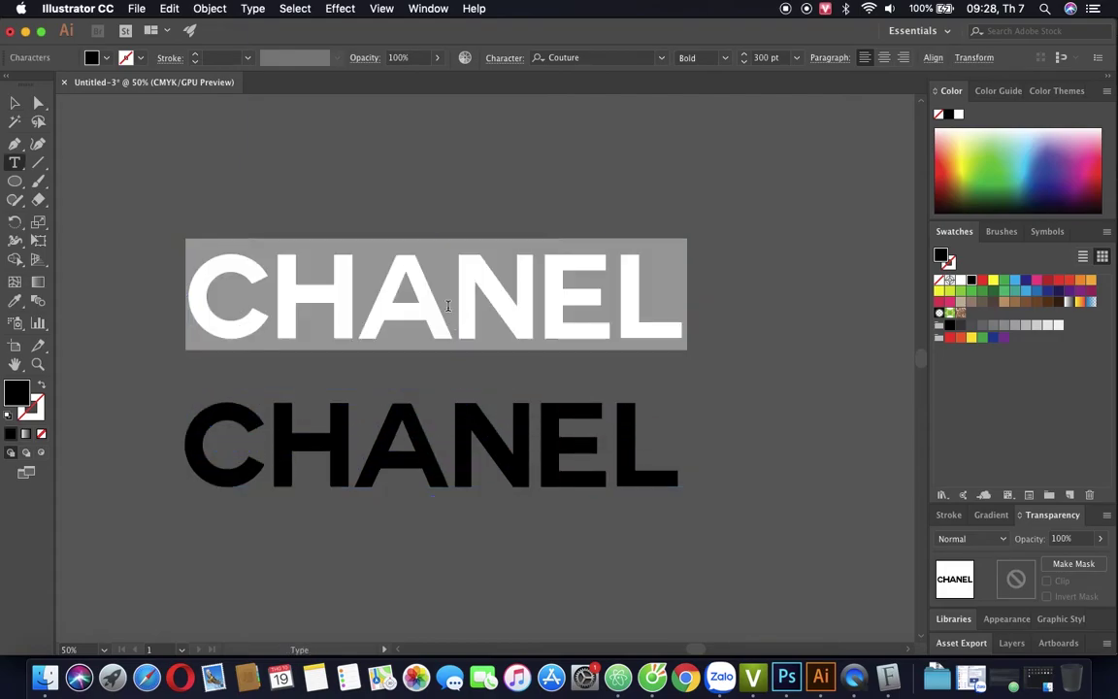
text(£)
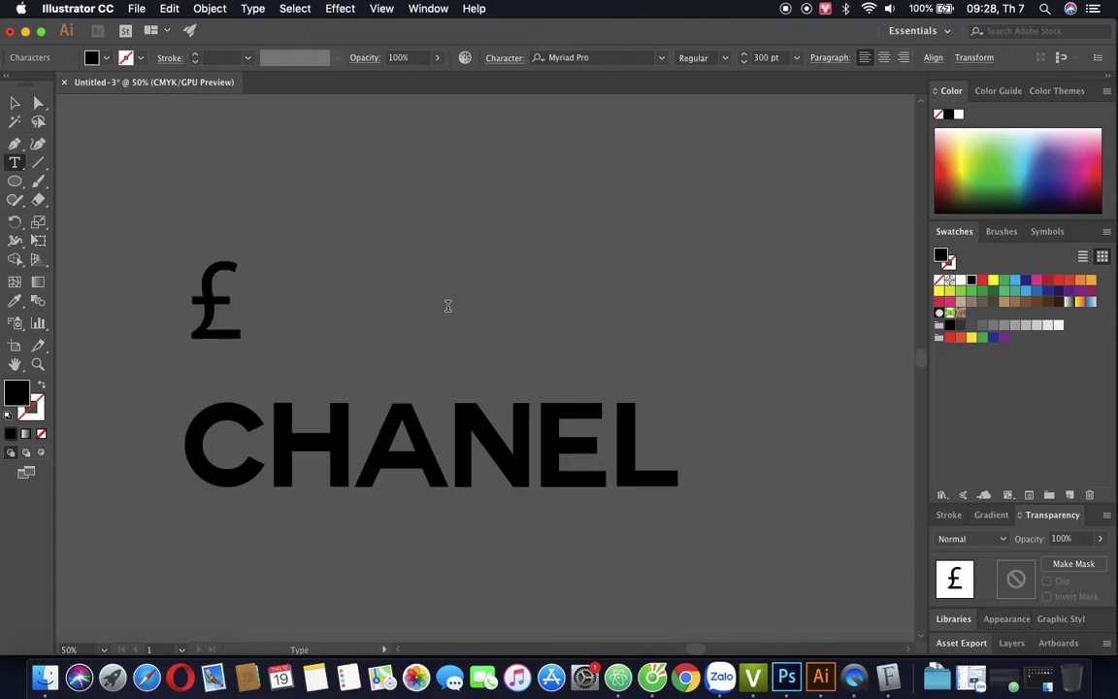
key(BackSpace)
text(@)
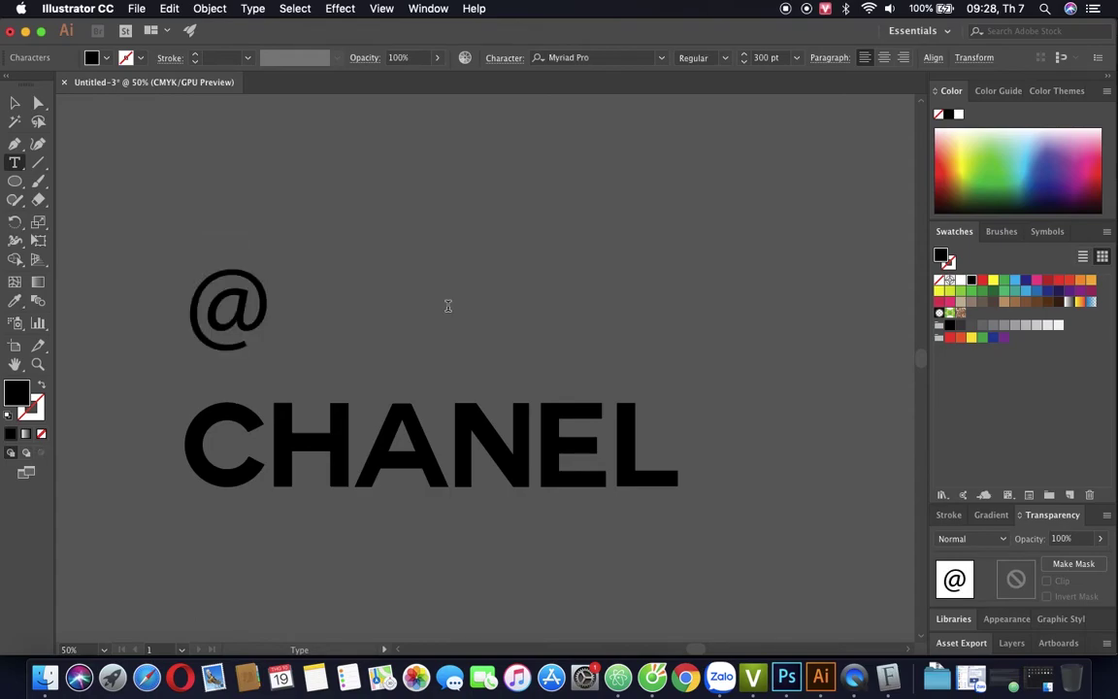
key(BackSpace)
text($)
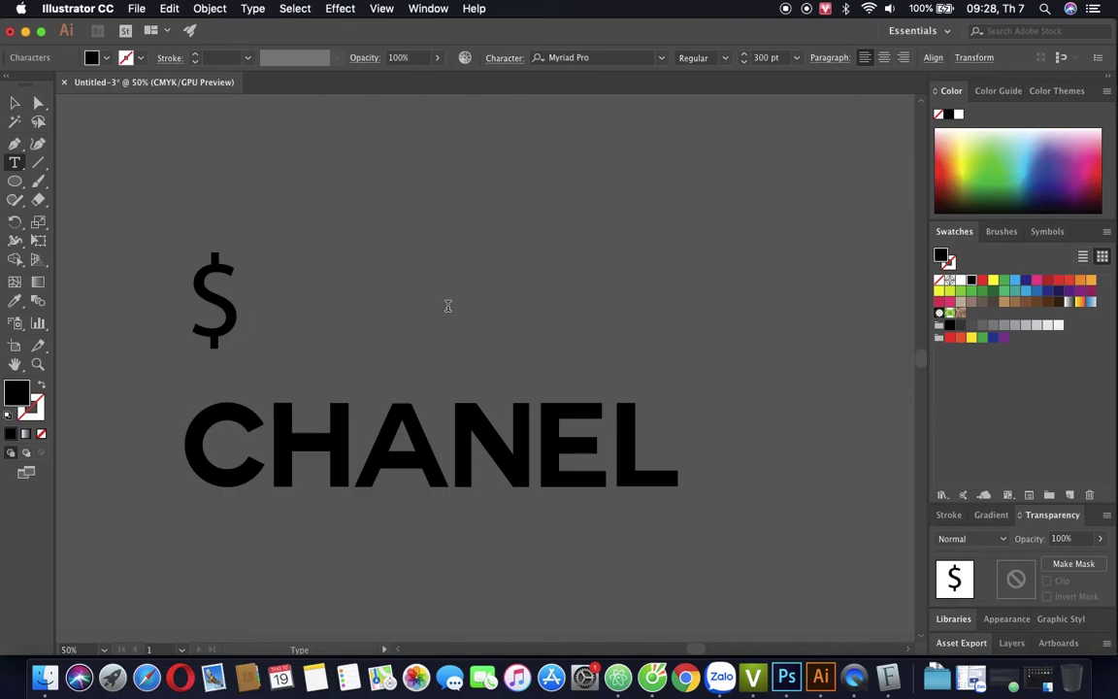
key(shift+Left)
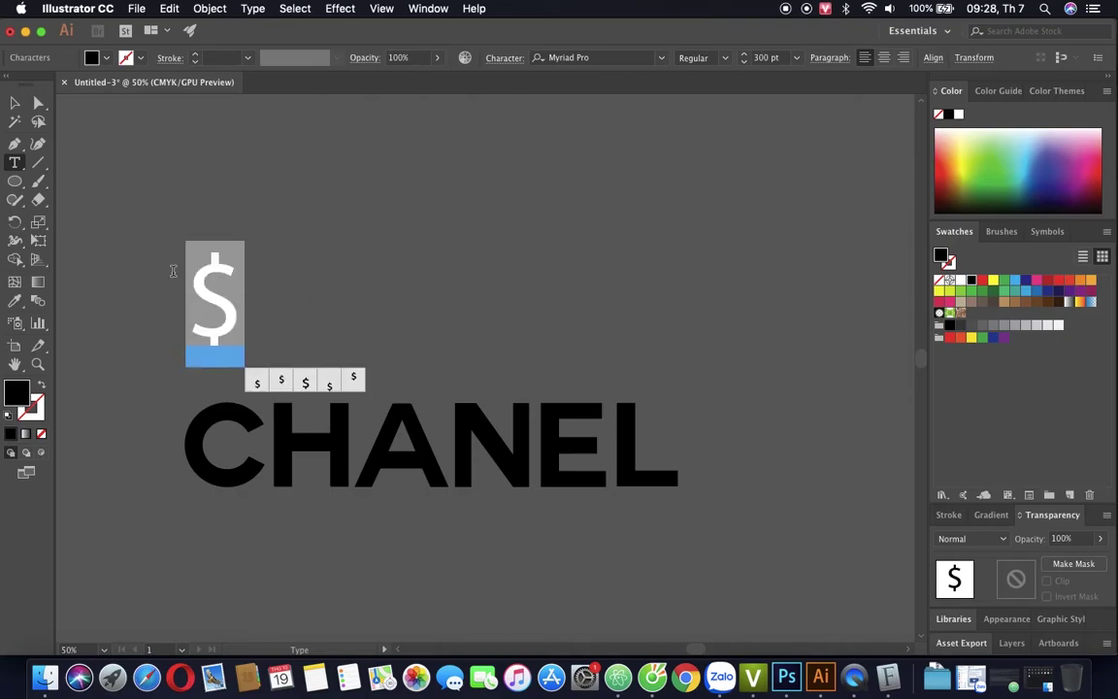
Undo back to the Couture Bold CC glyph sitting above the CHANEL wordmark
key(Escape)
key(ctrl+z)
click(13, 104)
key(ctrl+z)
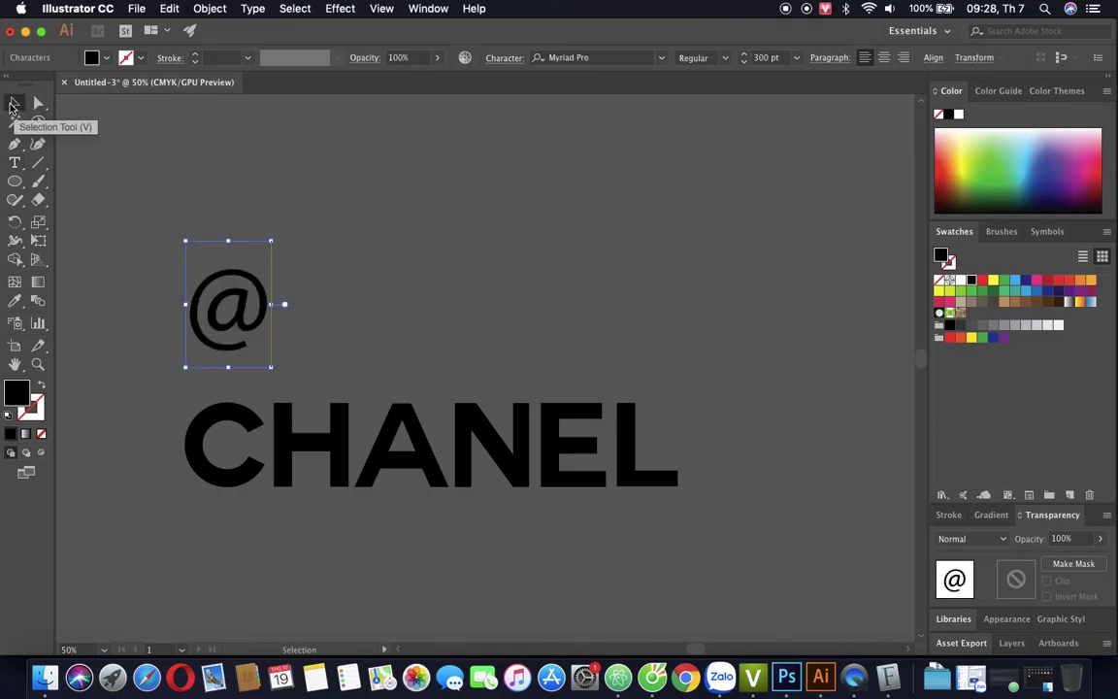
key(ctrl+z)
key(ctrl+z)
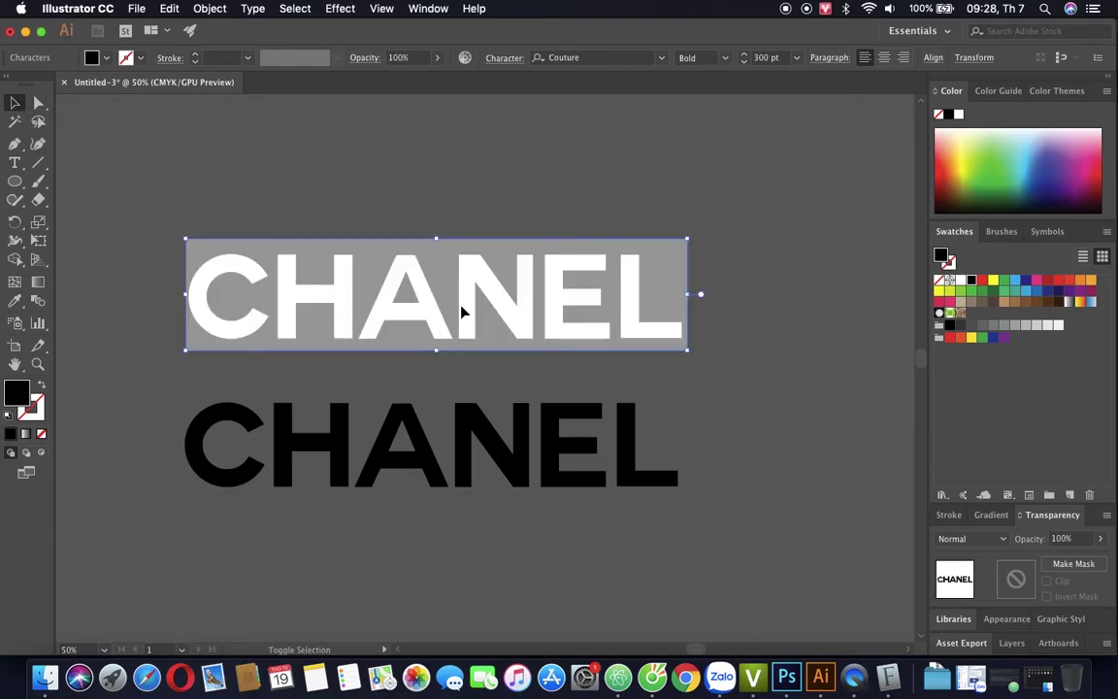
key(ctrl+z)
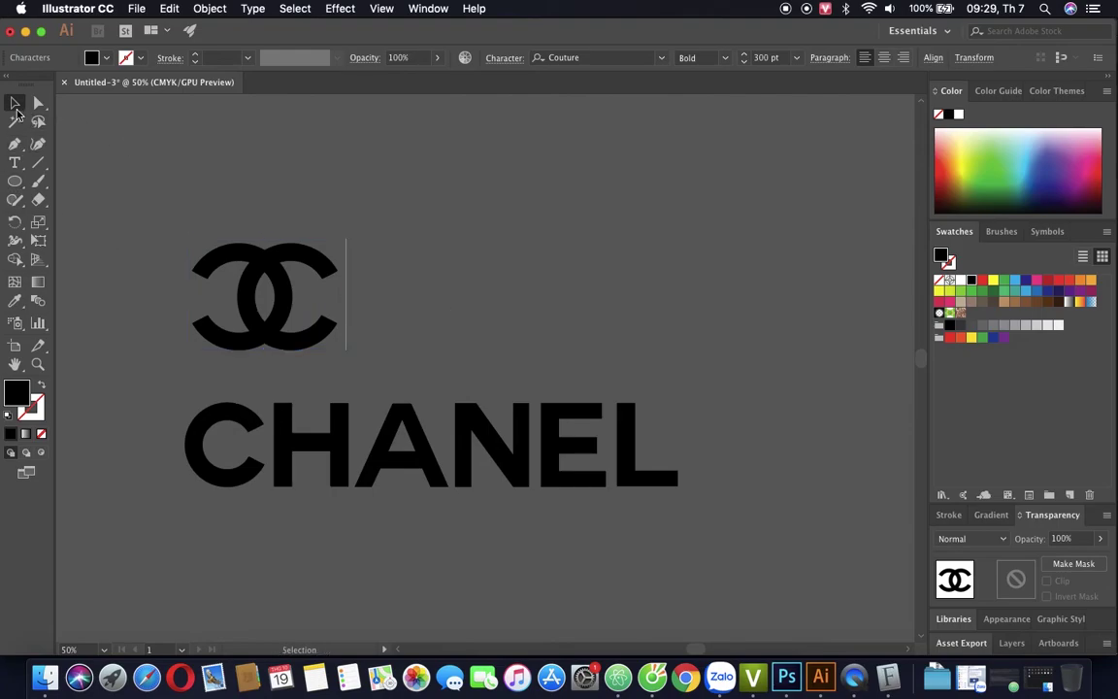
click(428, 243)
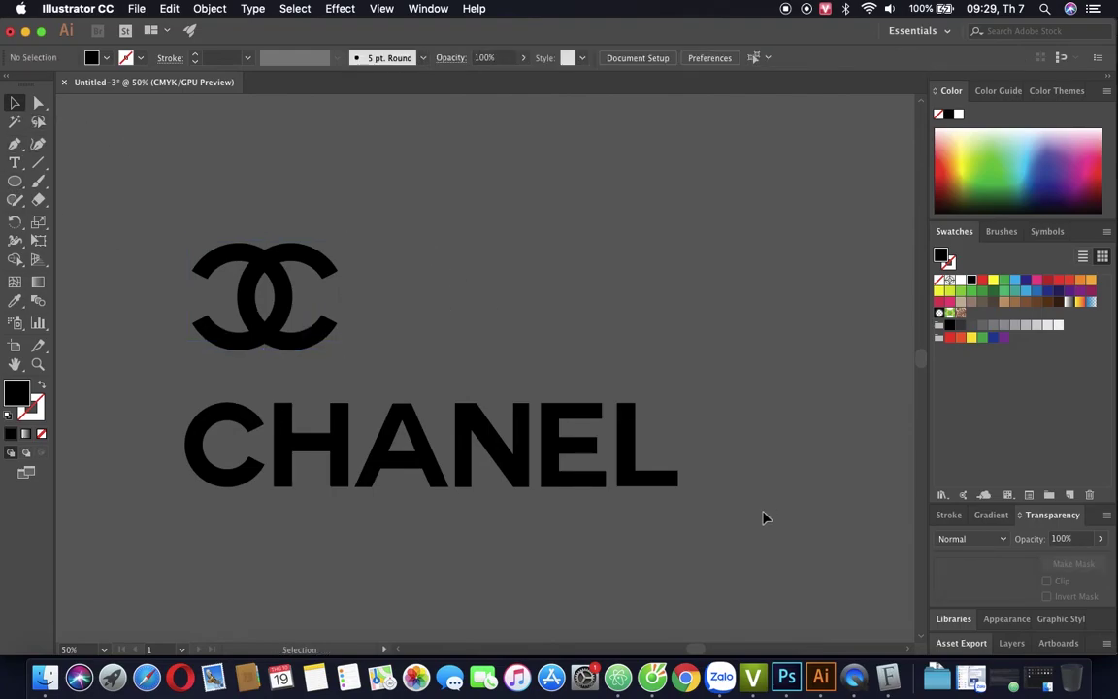
click(654, 658)
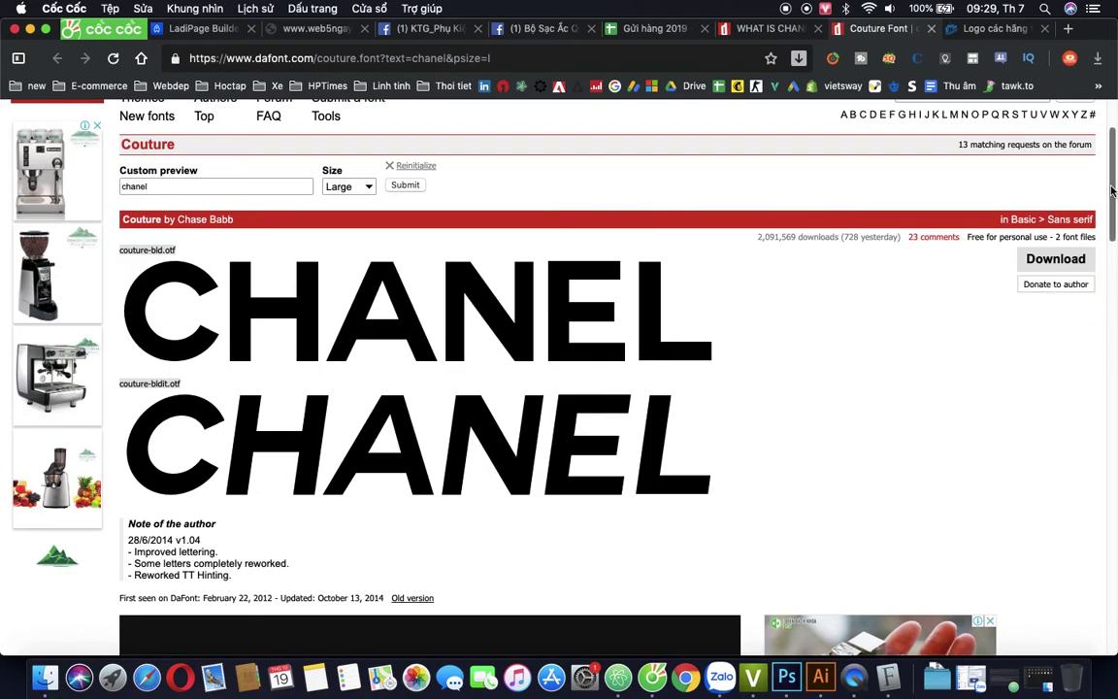
drag(1105, 200, 1095, 497)
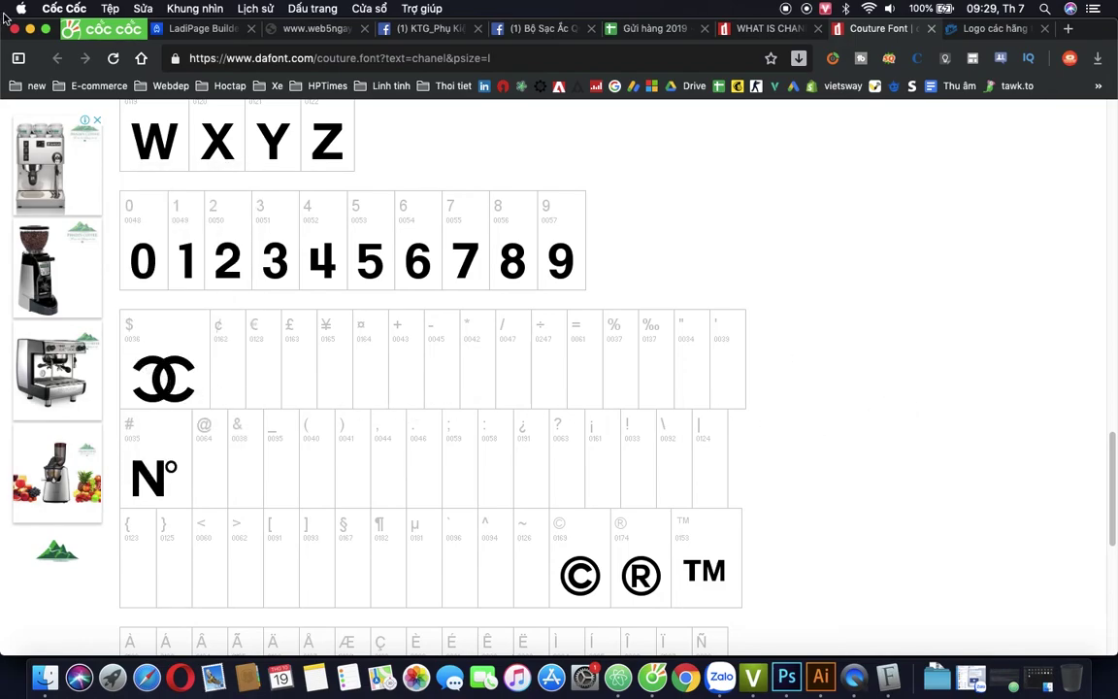
click(30, 29)
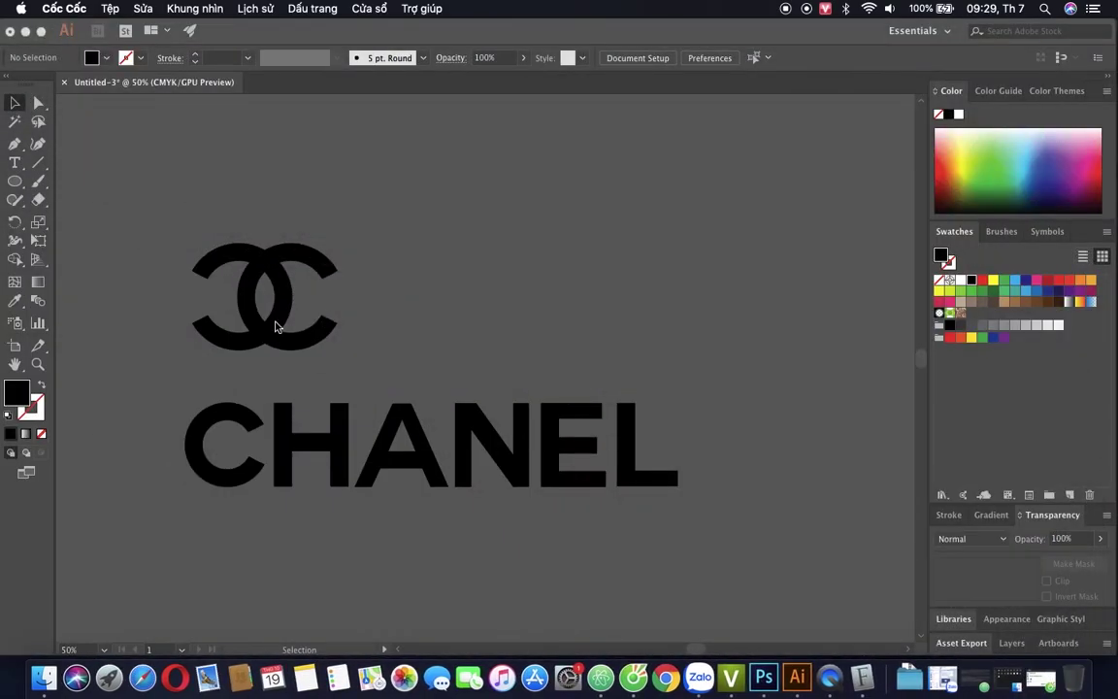
Move the CC symbol above CHANEL and enlarge it
drag(275, 309, 434, 330)
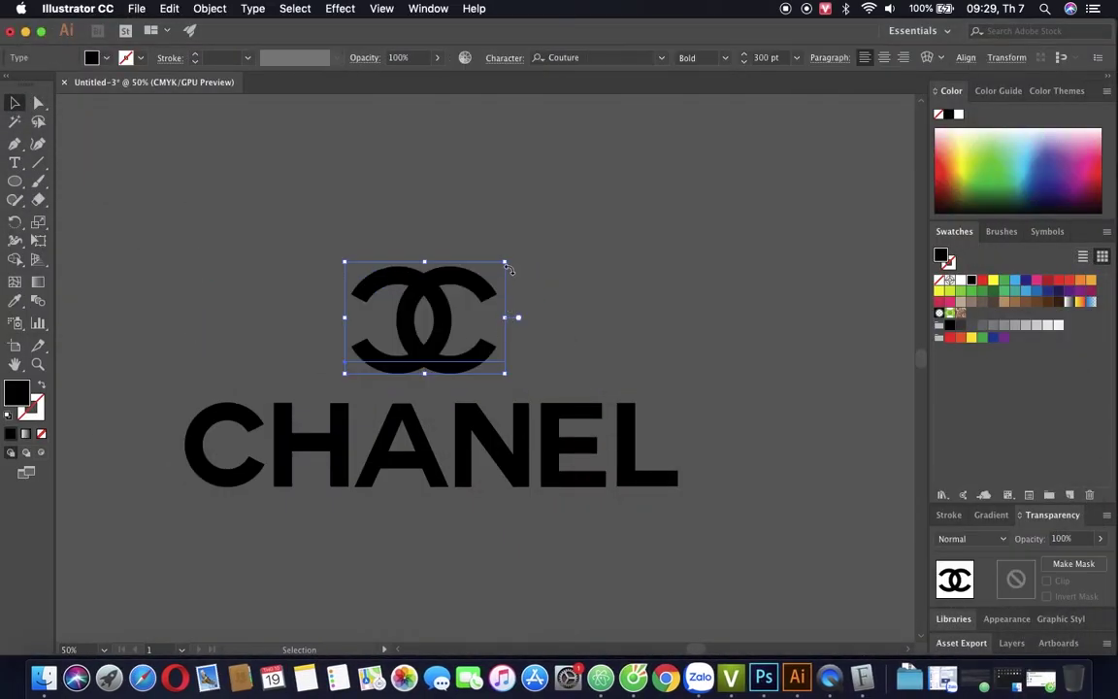
drag(517, 263, 527, 228)
click(649, 496)
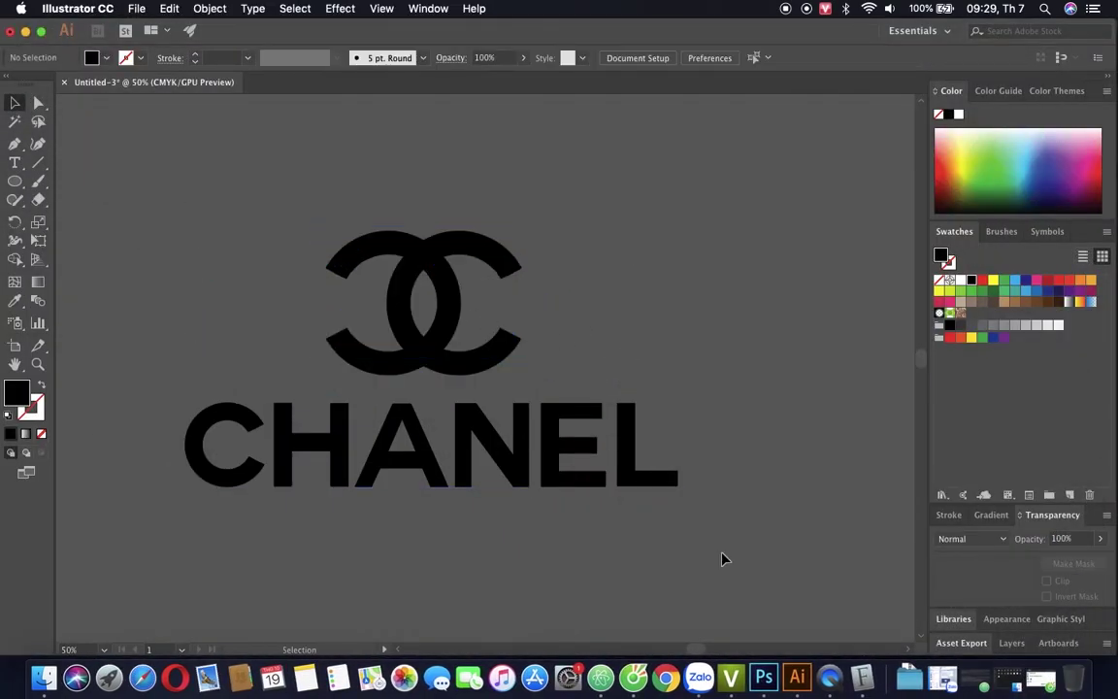
Select all and horizontally align the CC with CHANEL at centre, then zoom out
key(super+a)
click(837, 59)
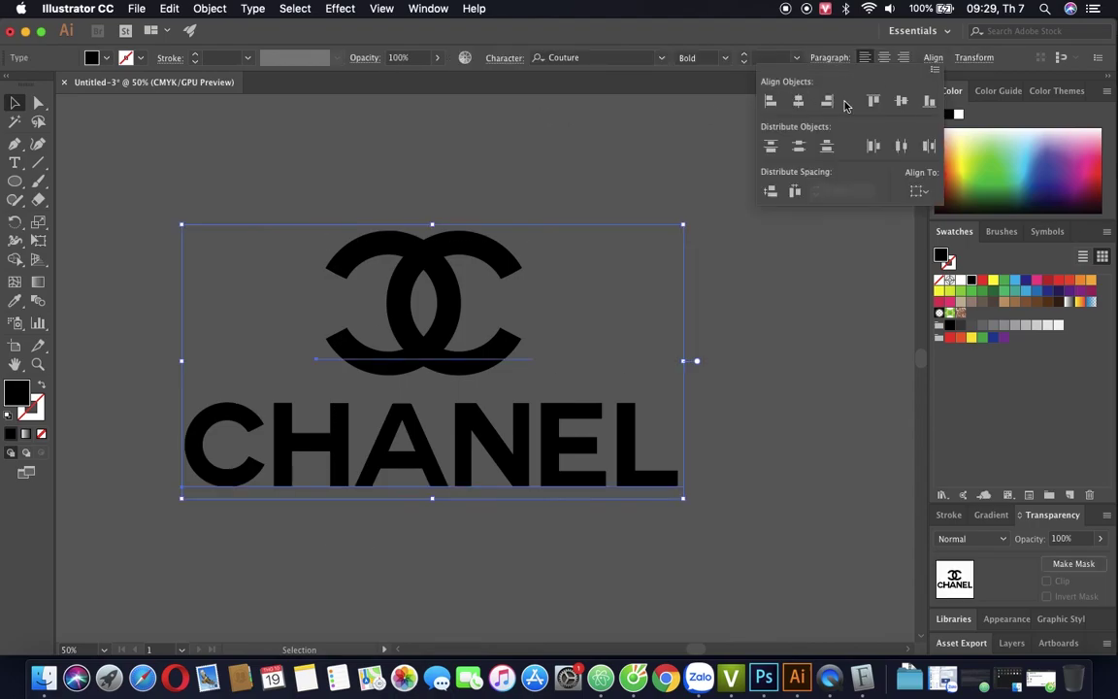
click(794, 399)
key(super+minus)
key(super+minus)
key(super+minus)
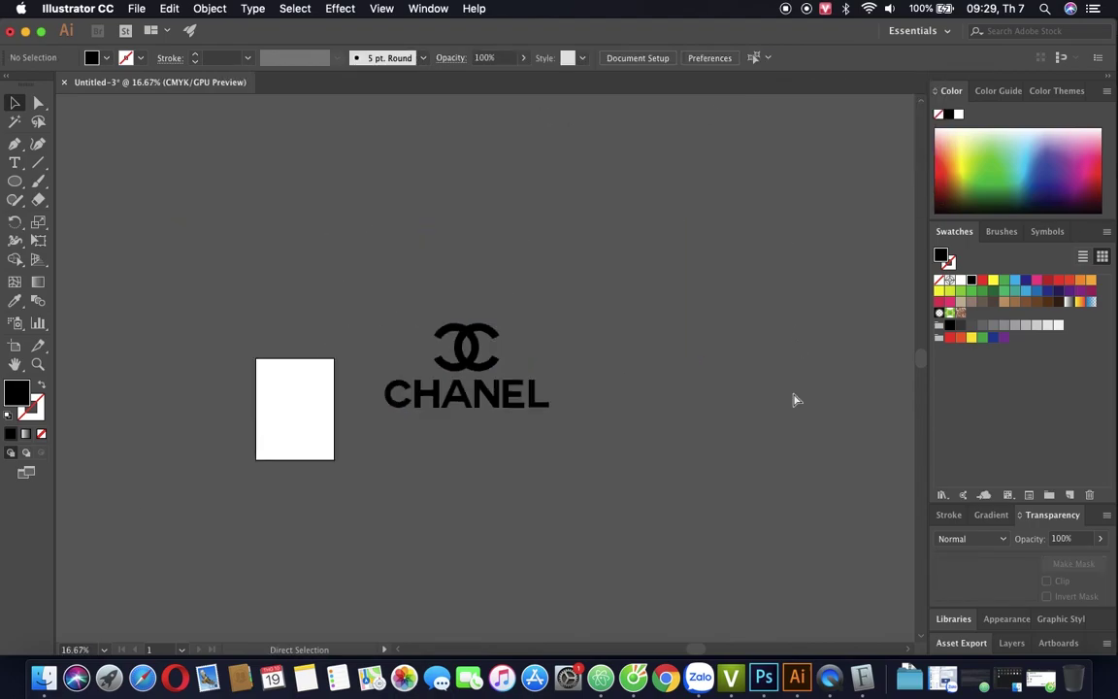